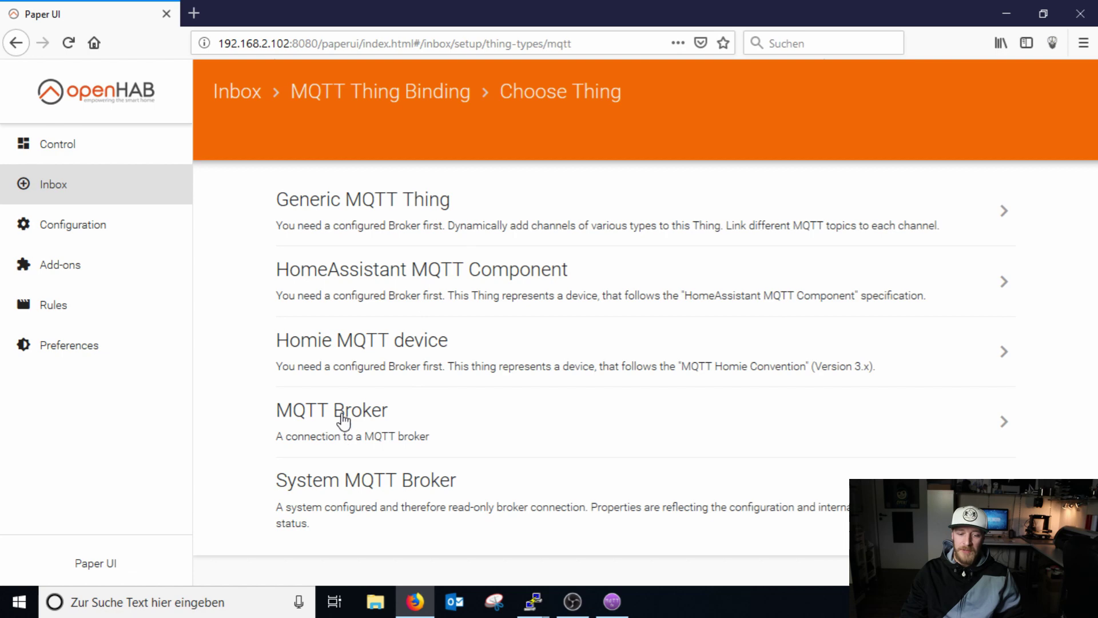
# Start a new MQTT Broker named 'MQTT Broker Test' with Thing ID 'MQTTBrokerTest'.
pyautogui.click(343, 433)
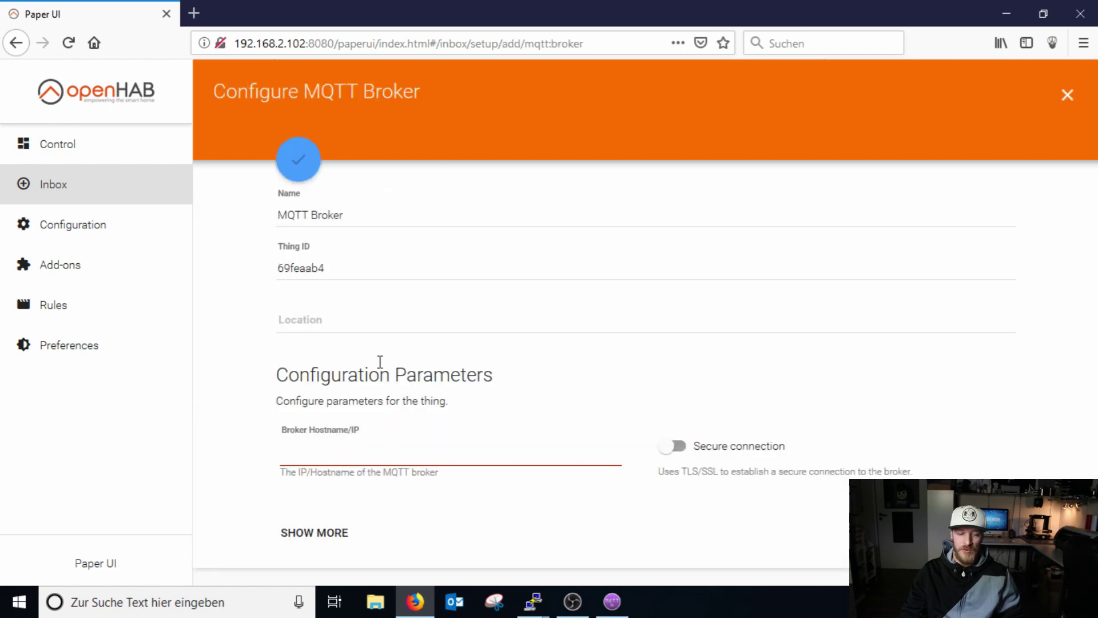
pyautogui.click(354, 214)
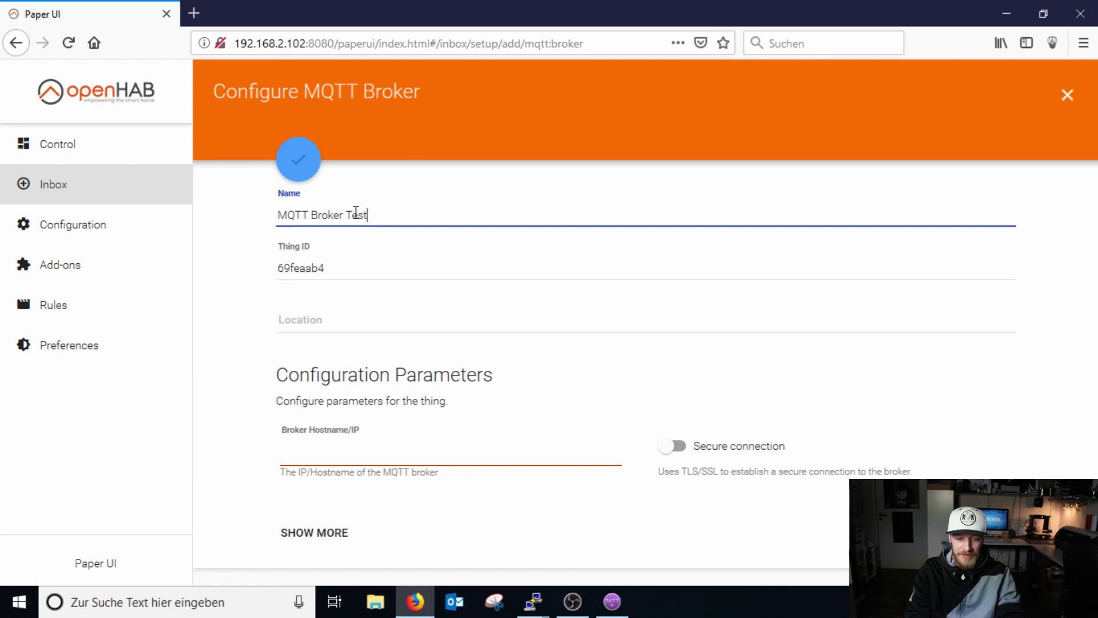
pyautogui.doubleClick(341, 270)
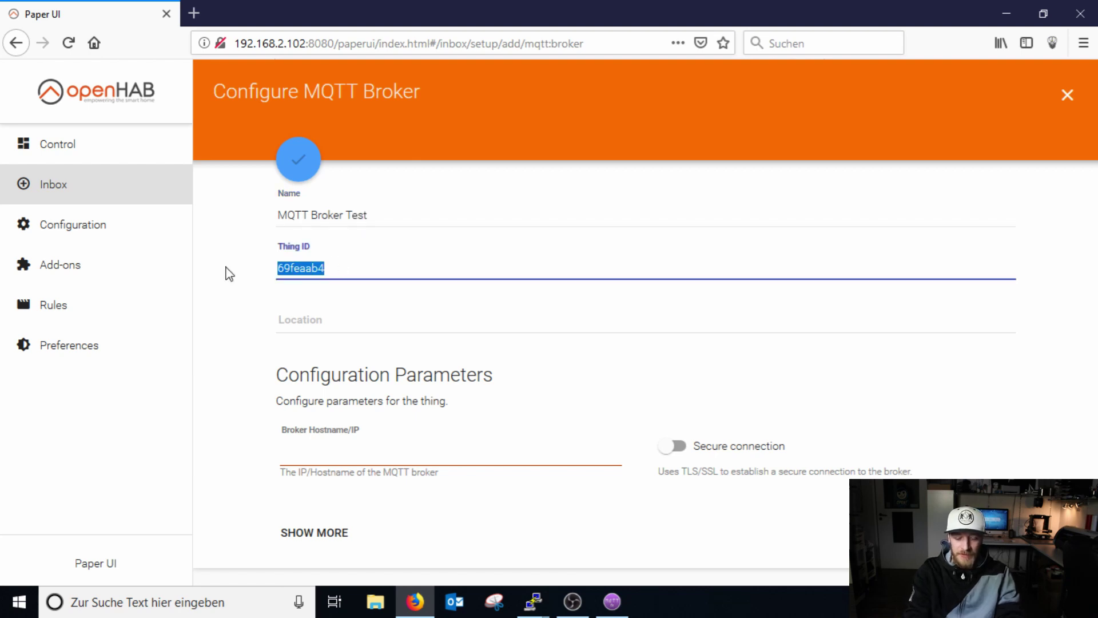
pyautogui.write('MQTT')
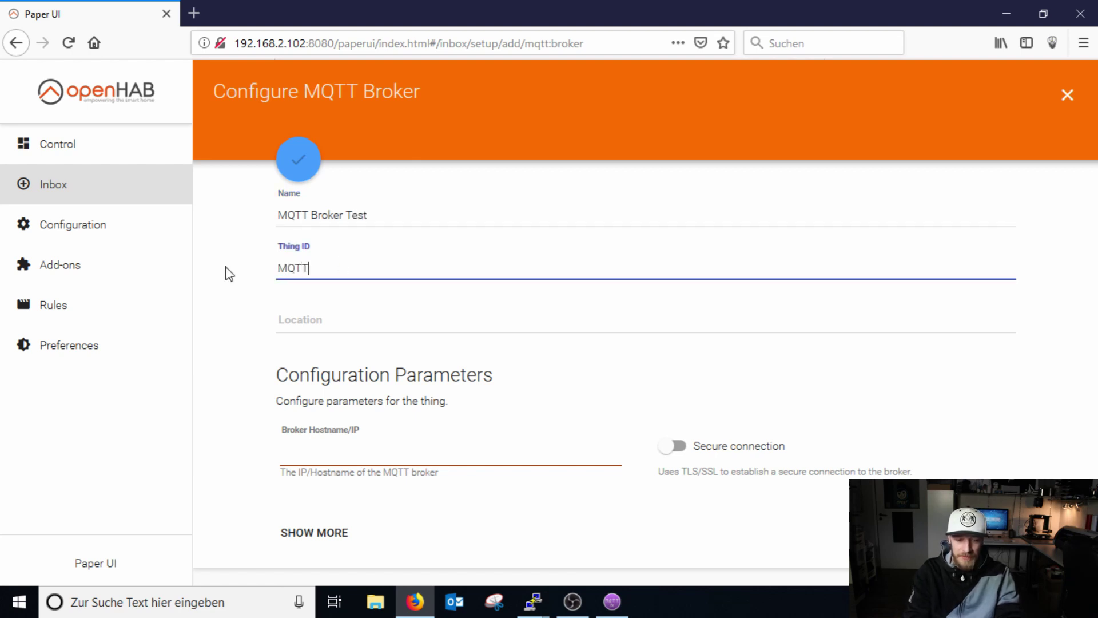
pyautogui.write('BrokerTest')
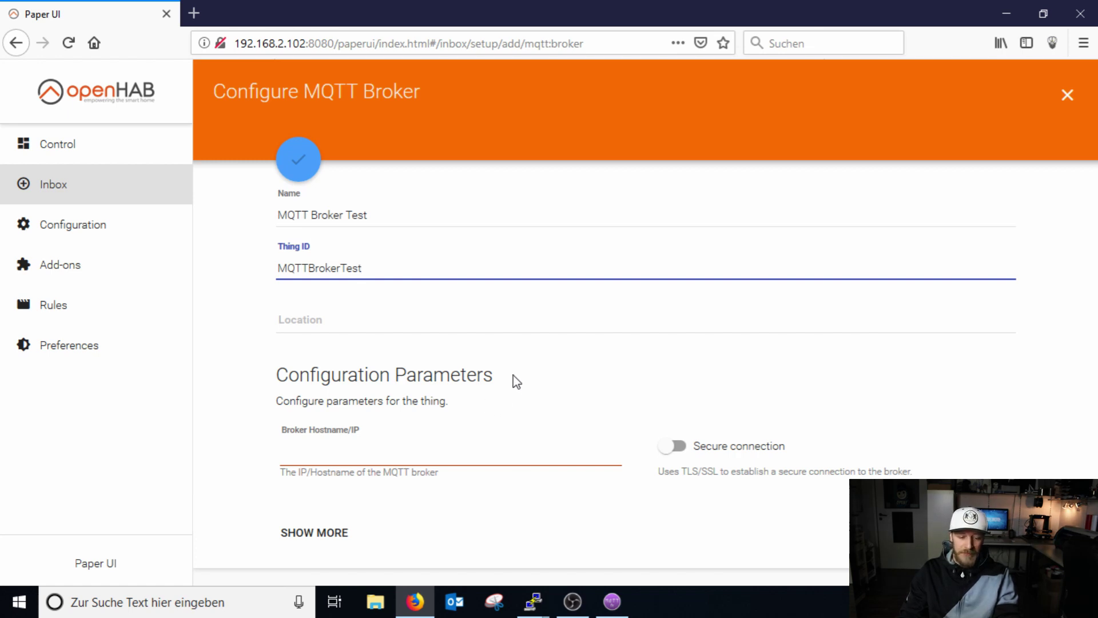
# Reveal the broker's advanced settings and locate the empty Broker Hostname field.
pyautogui.click(339, 534)
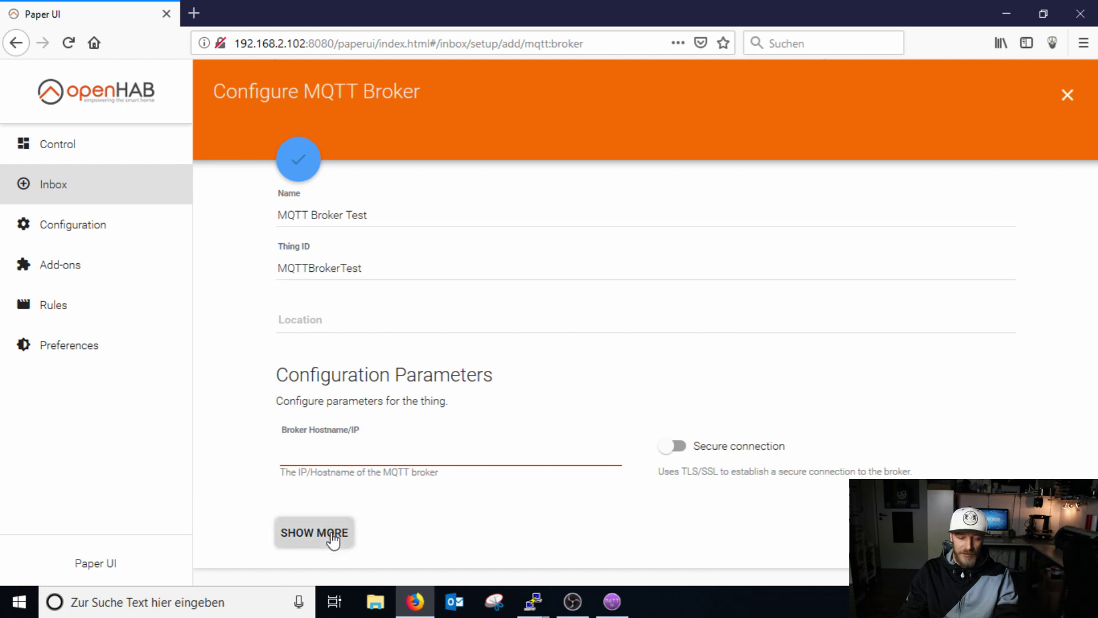
pyautogui.click(356, 456)
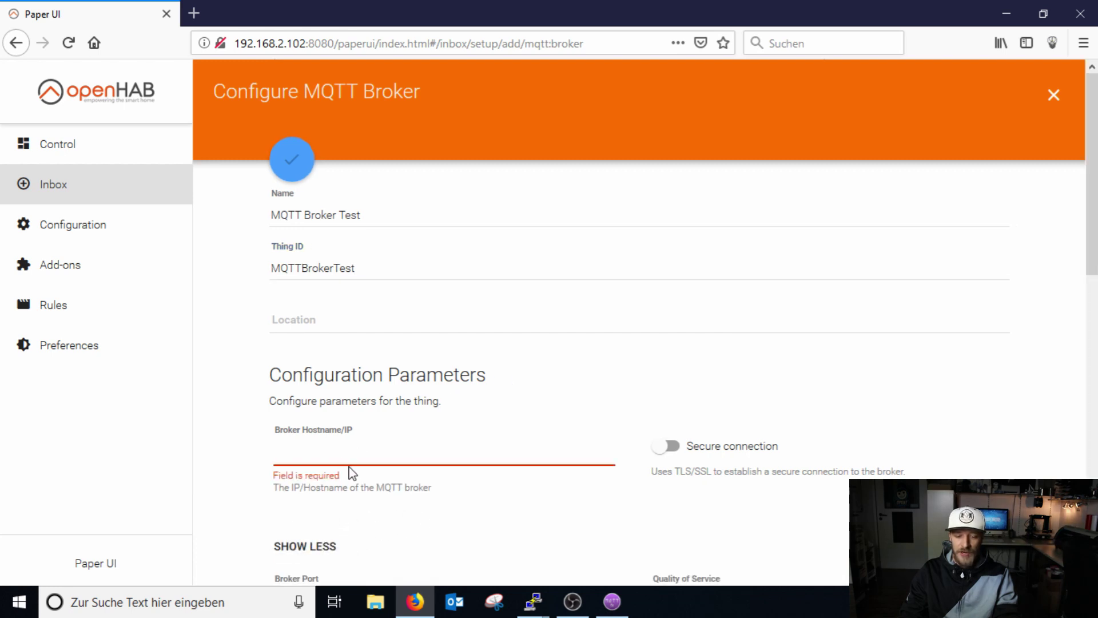
pyautogui.scroll(-3, 400, 466)
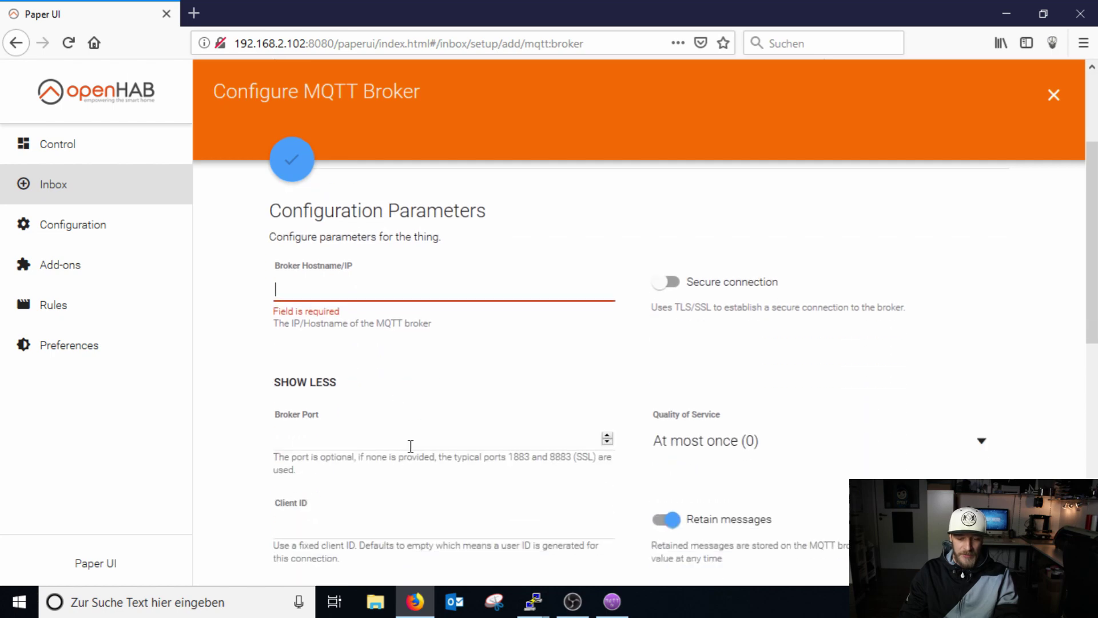
pyautogui.scroll(-3, 417, 449)
pyautogui.scroll(-3, 652, 457)
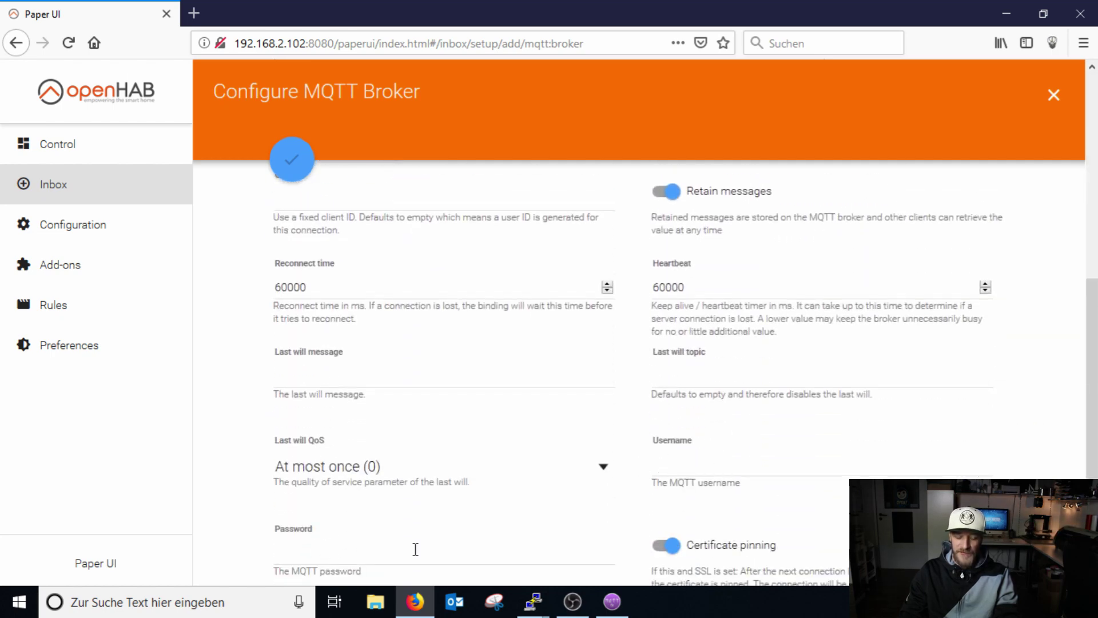
pyautogui.scroll(3, 417, 407)
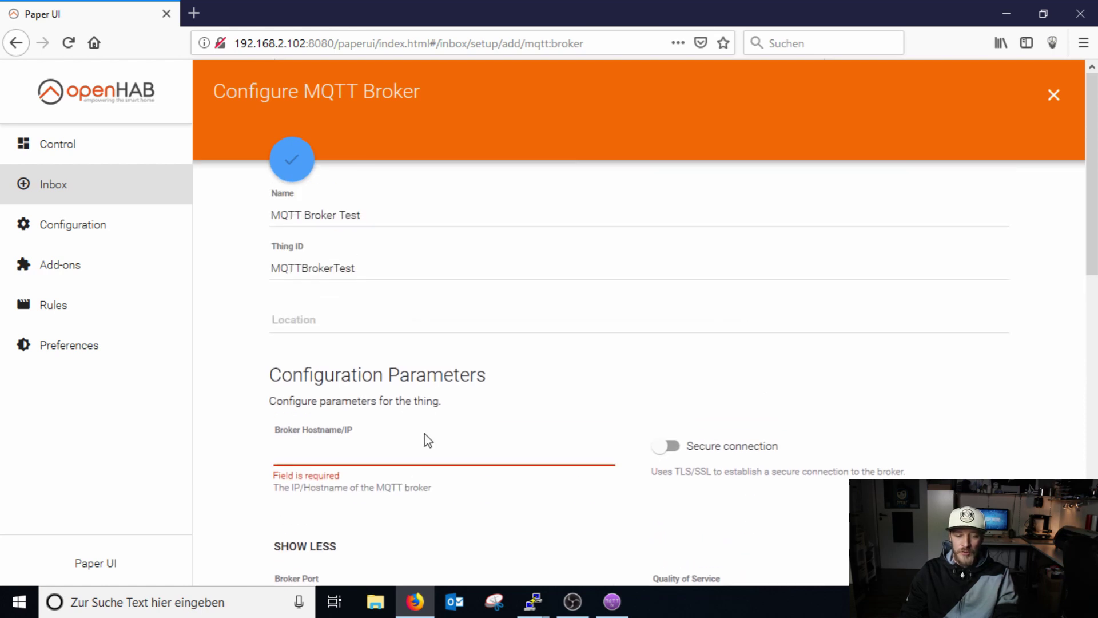
pyautogui.click(430, 441)
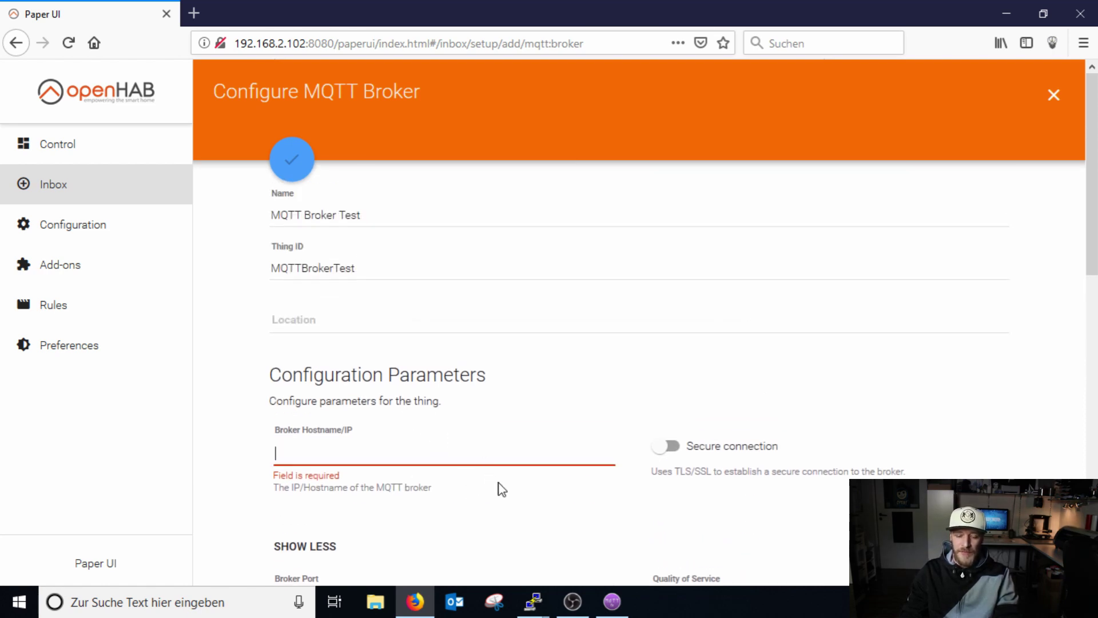
# Check the broker URL tcp://localhost:1883 in mqtt.cfg in PuTTY, then return to the broker form.
pyautogui.click(533, 601)
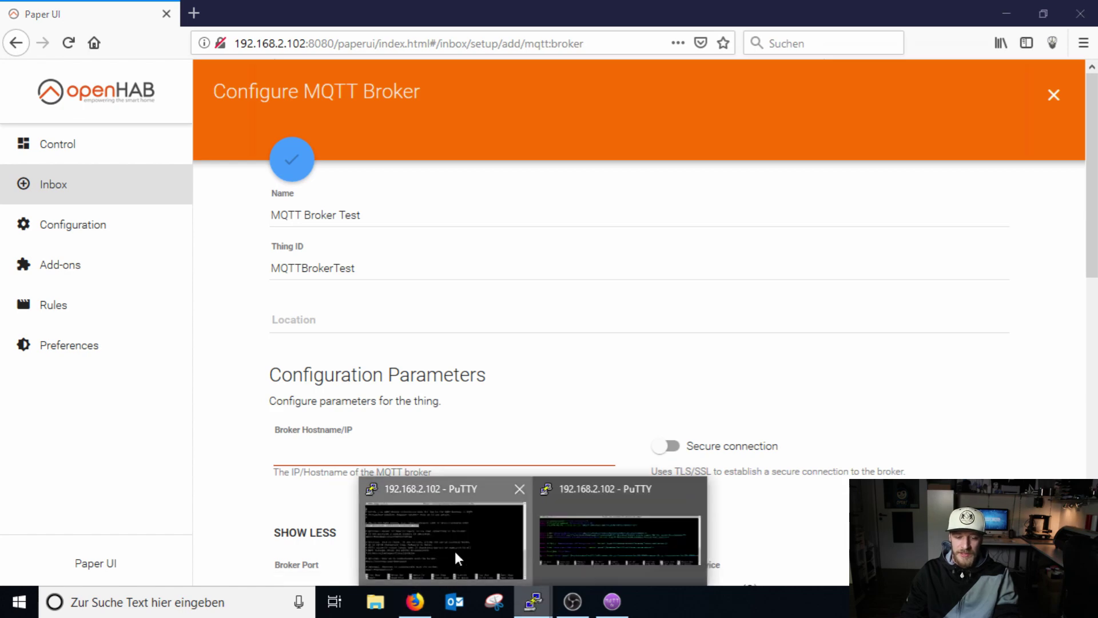
pyautogui.click(458, 559)
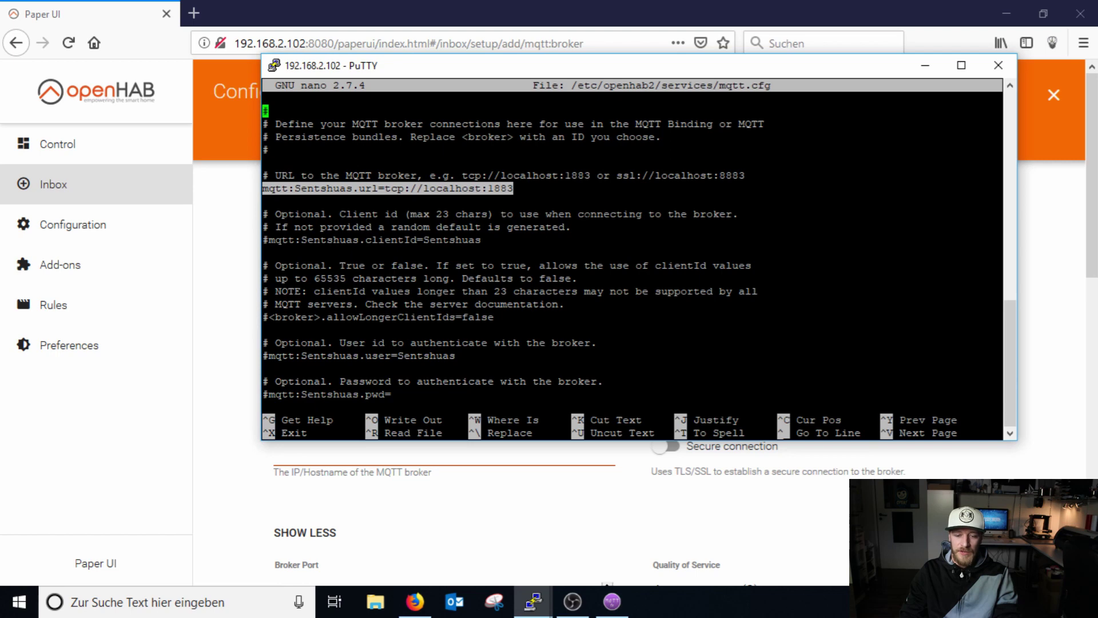
pyautogui.click(234, 389)
# Enter localhost as Broker Hostname and fill in the MQTT username and password.
pyautogui.click(339, 445)
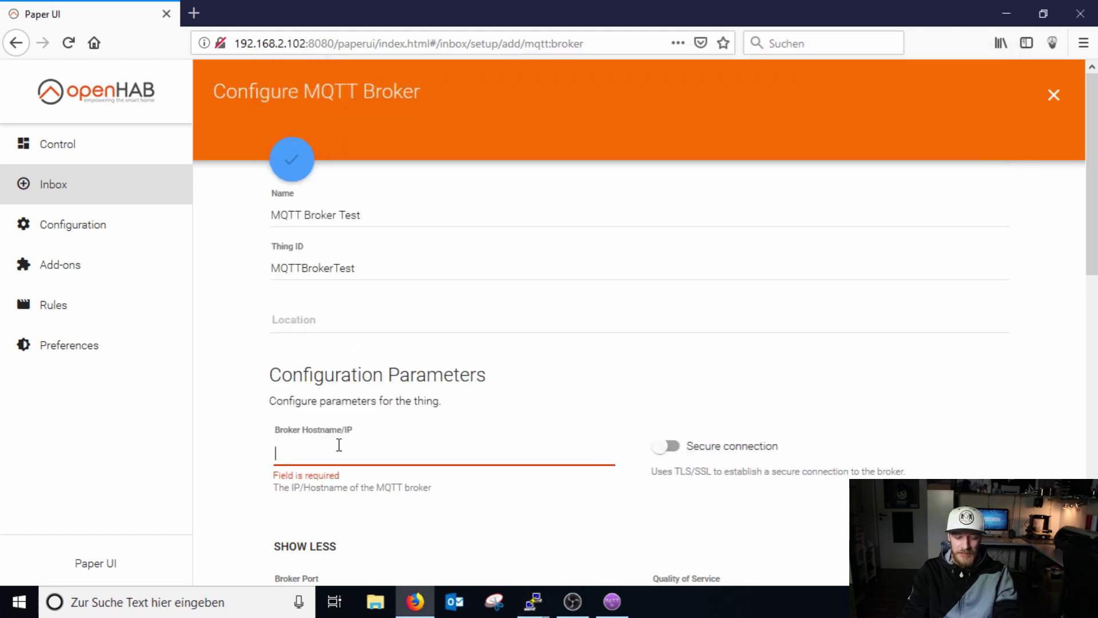
pyautogui.write('localh')
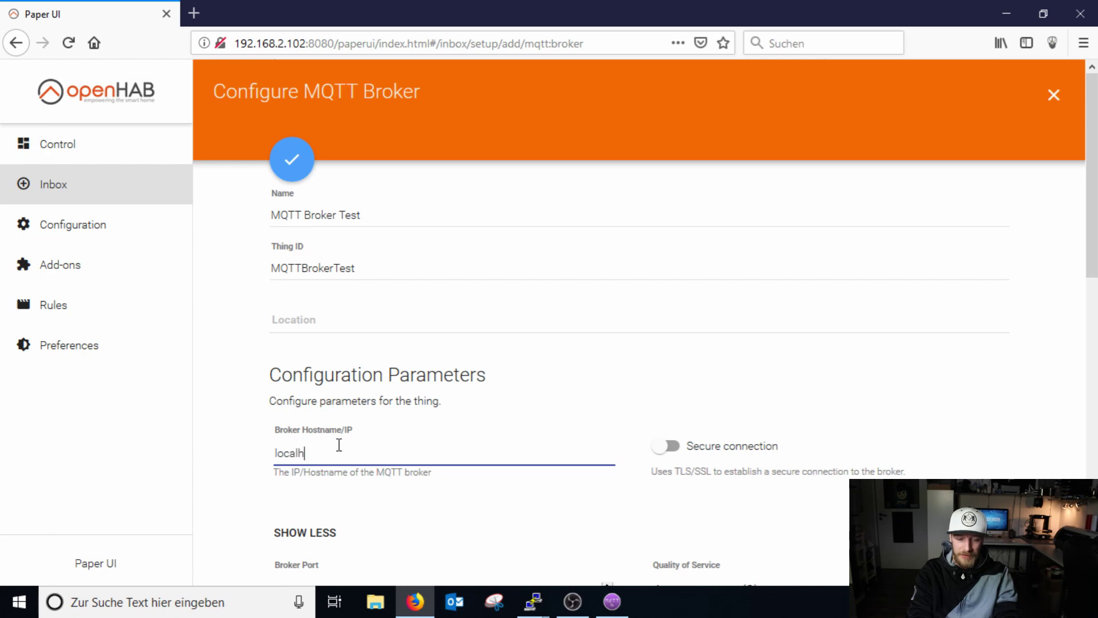
pyautogui.write('ost')
pyautogui.scroll(-7, 515, 455)
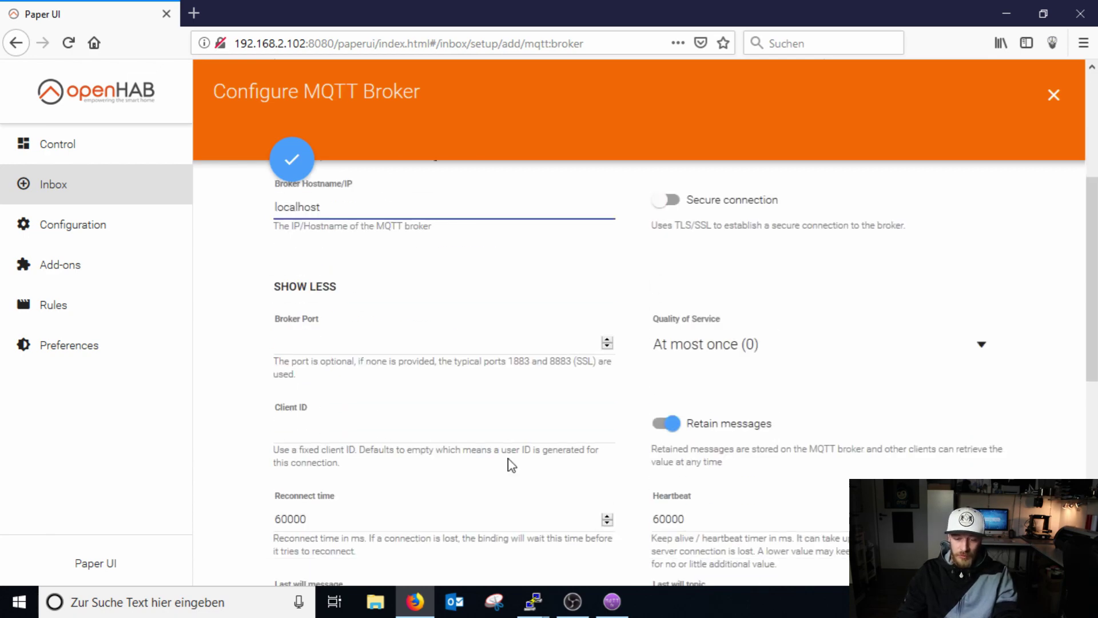
pyautogui.scroll(-3, 532, 447)
pyautogui.click(680, 360)
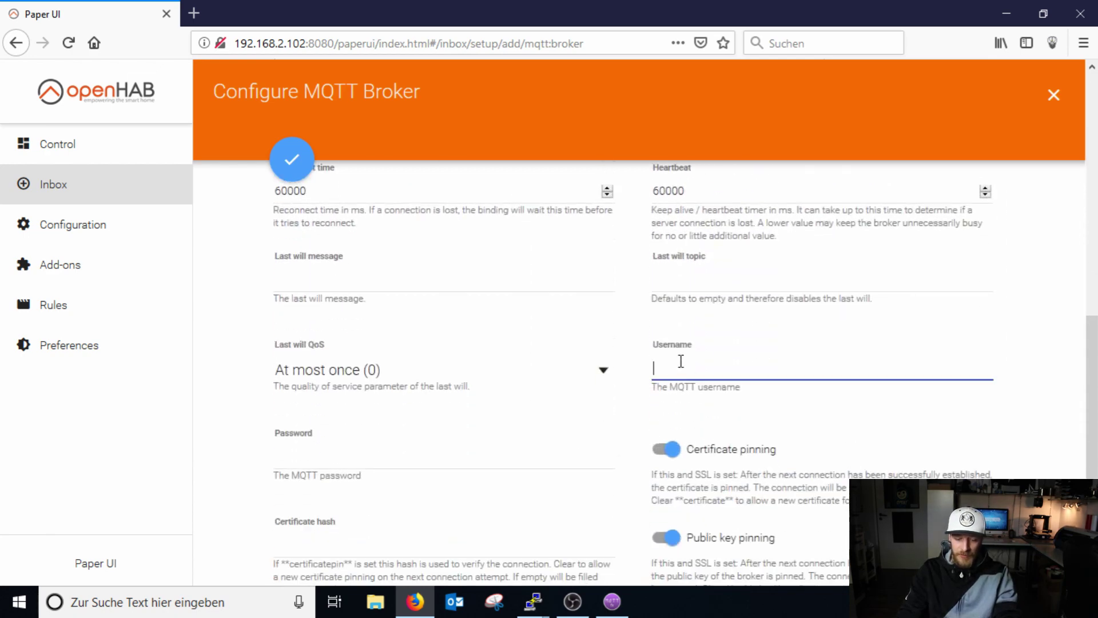
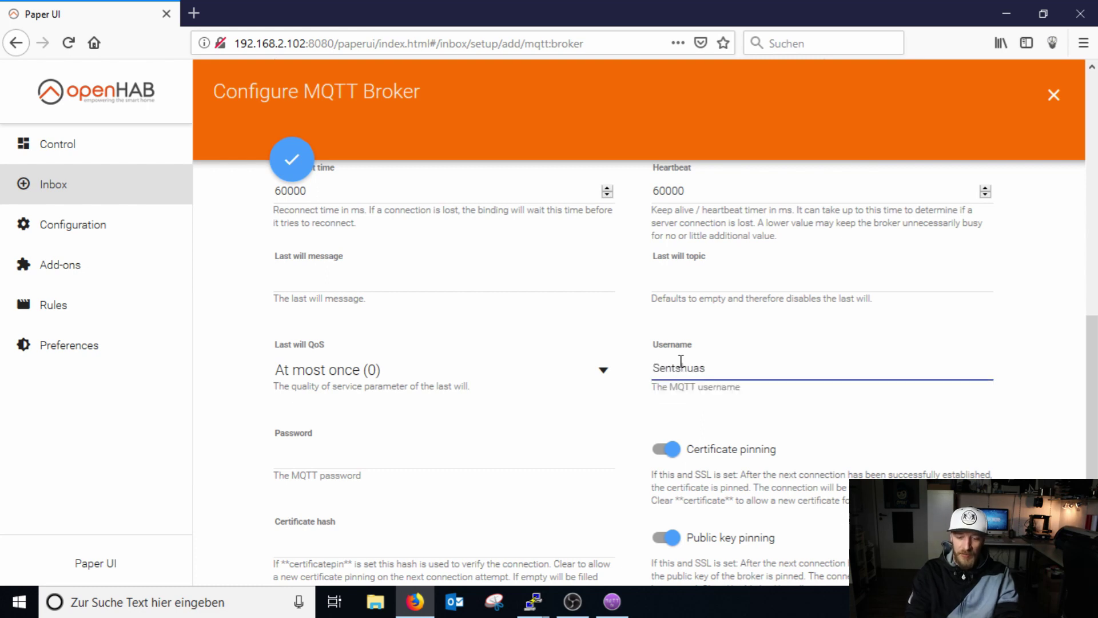
pyautogui.click(318, 456)
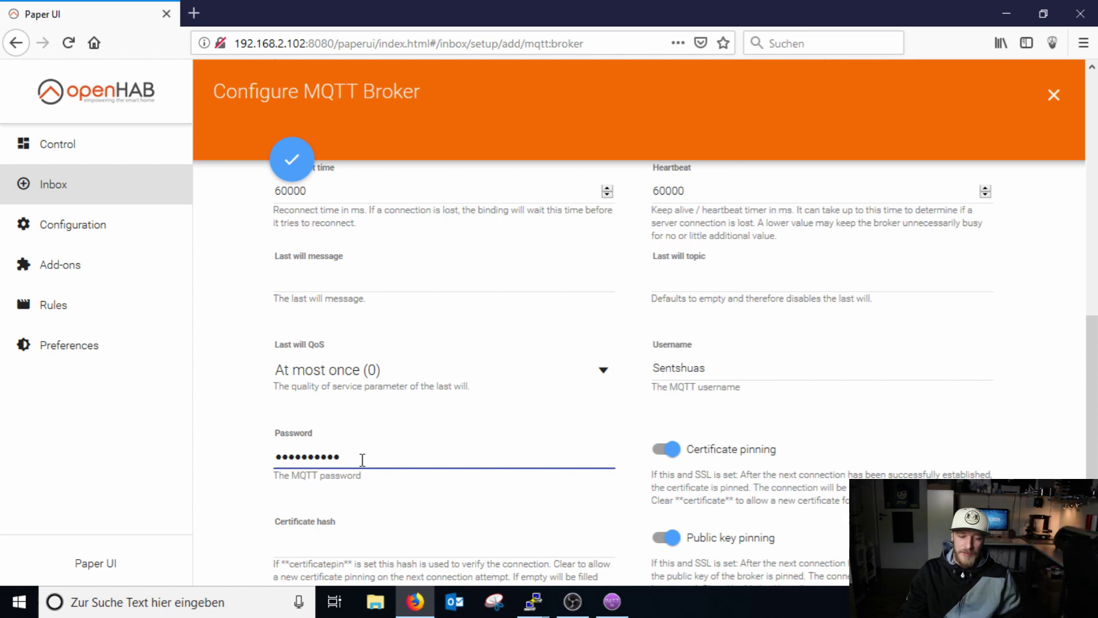
# Set Broker Port to 1883 and save the broker thing.
pyautogui.scroll(6, 519, 485)
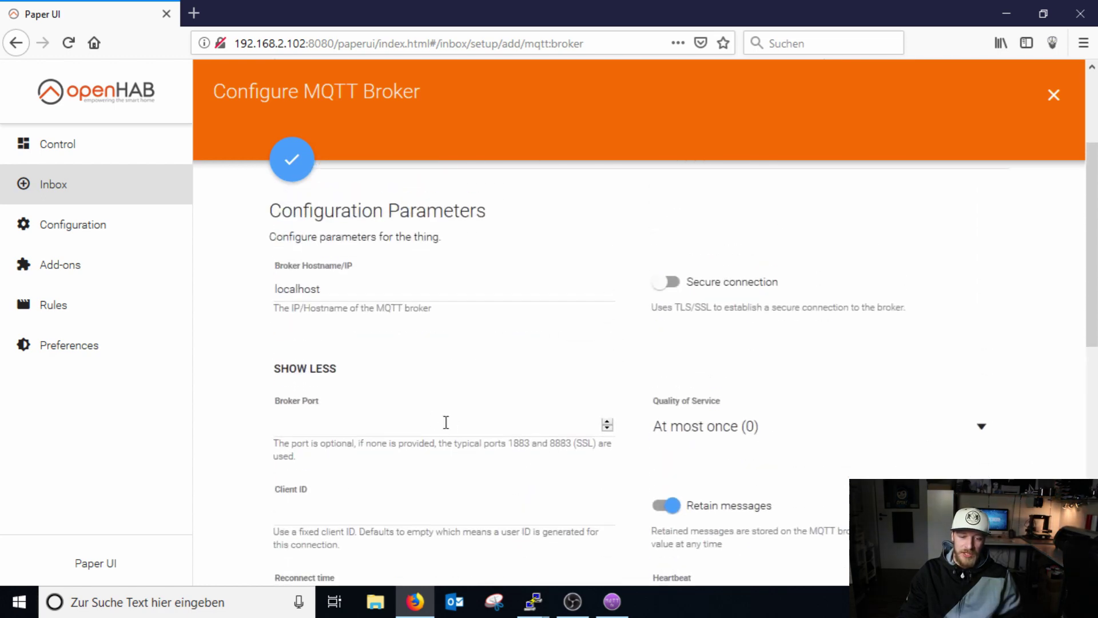
pyautogui.click(329, 428)
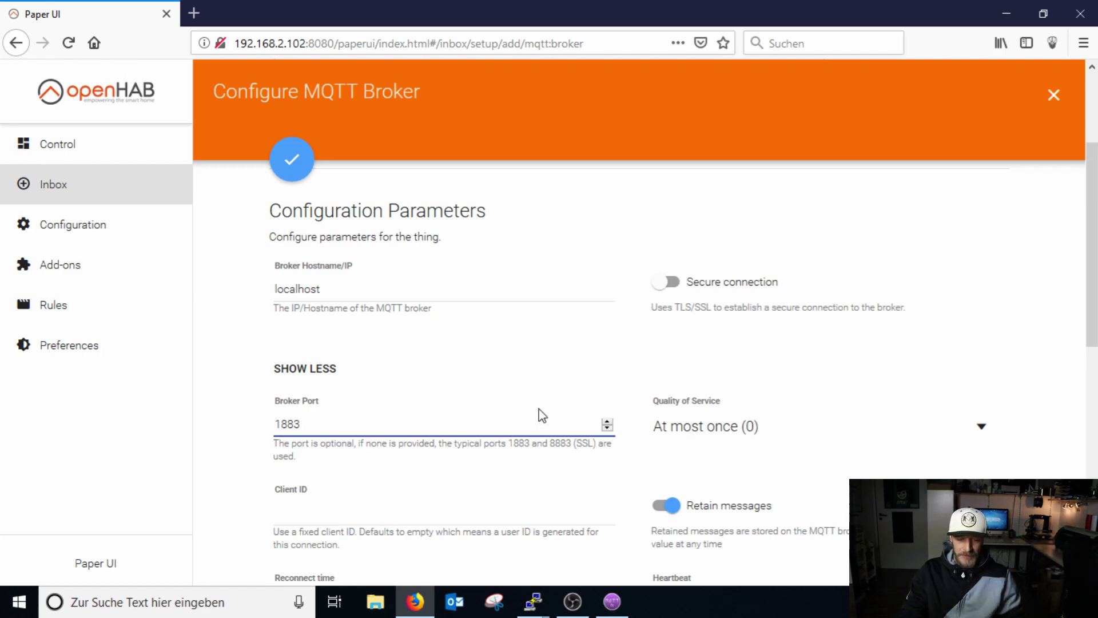
pyautogui.click(290, 169)
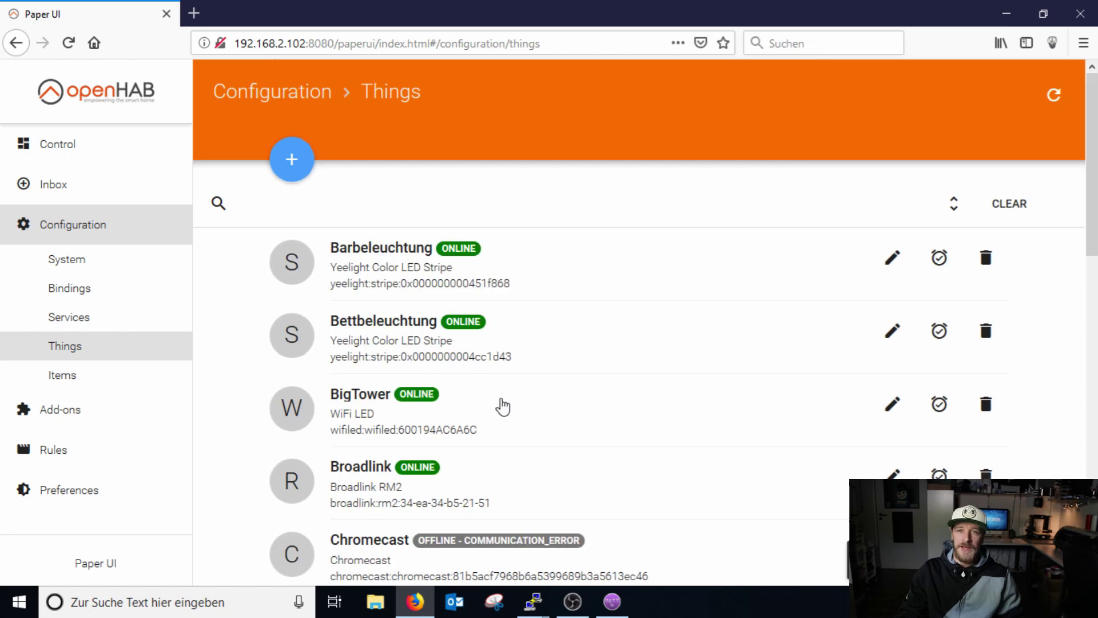
pyautogui.scroll(-9, 515, 387)
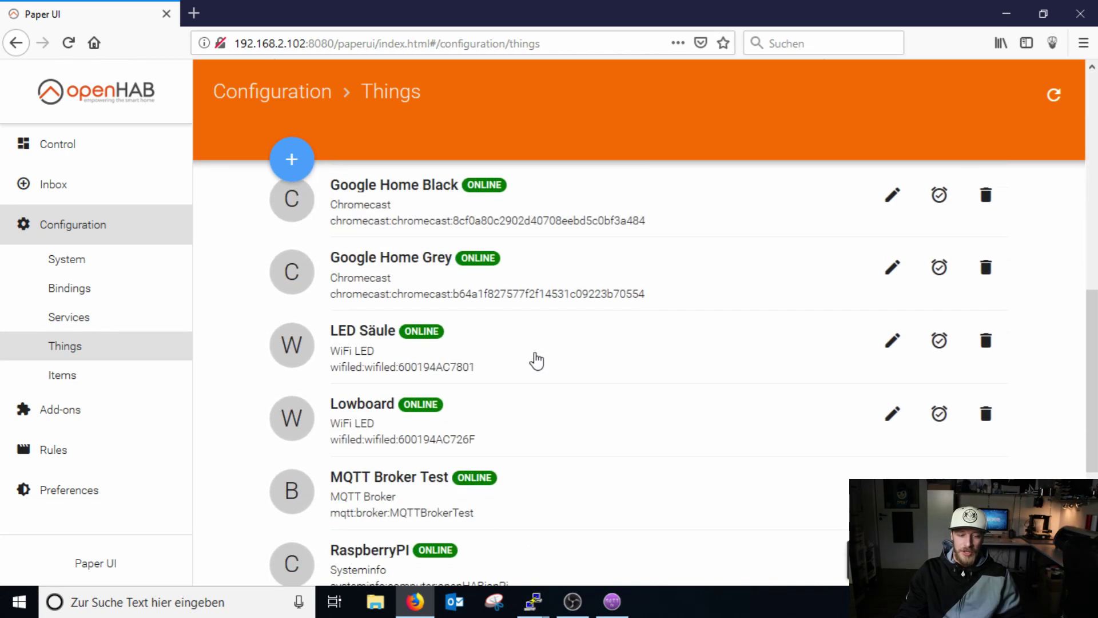
pyautogui.scroll(-1, 537, 359)
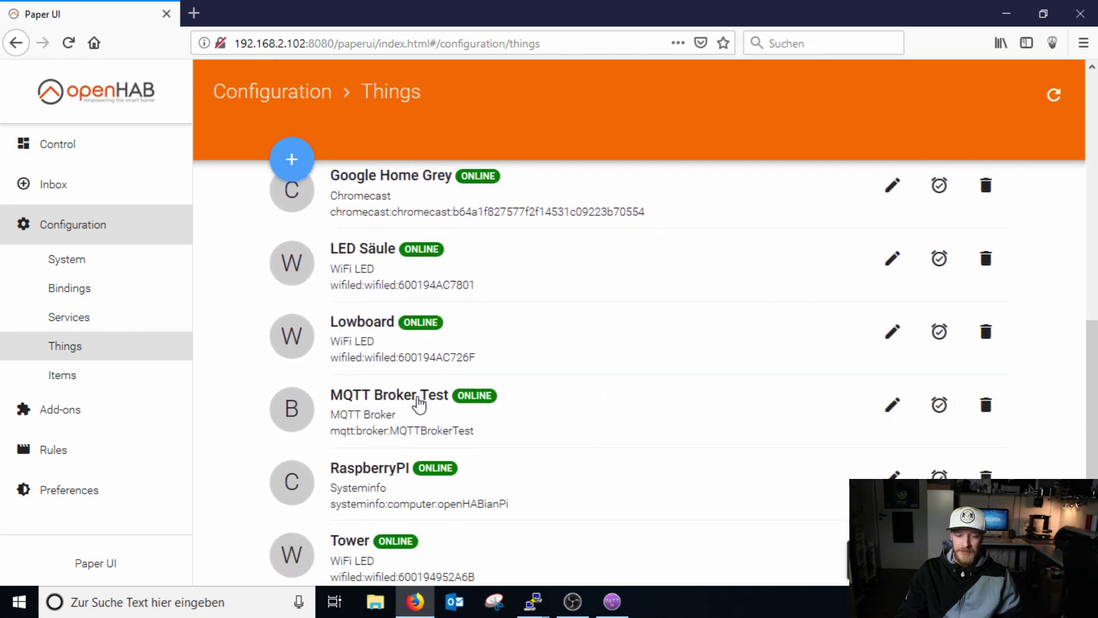
pyautogui.click(426, 396)
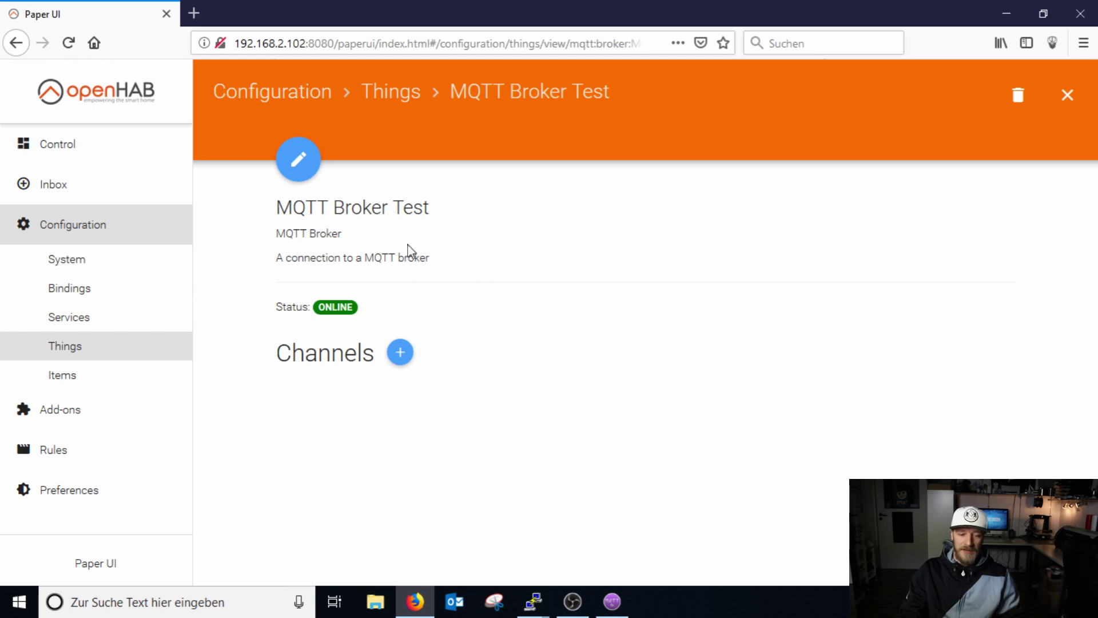
pyautogui.click(87, 350)
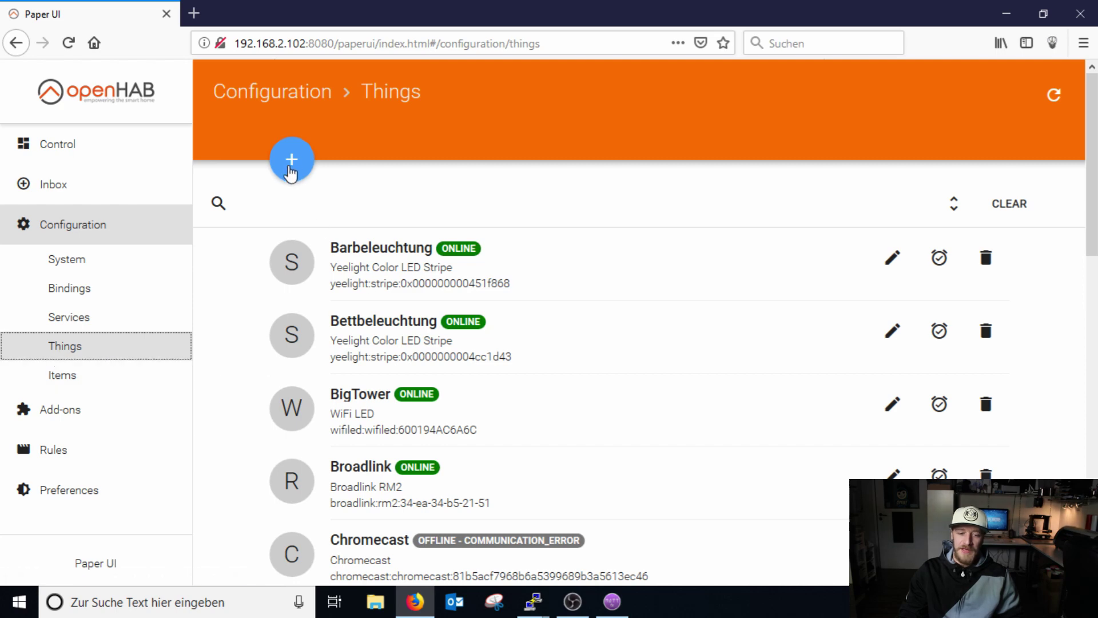
# Add a new thing manually through the MQTT Thing Binding.
pyautogui.click(291, 163)
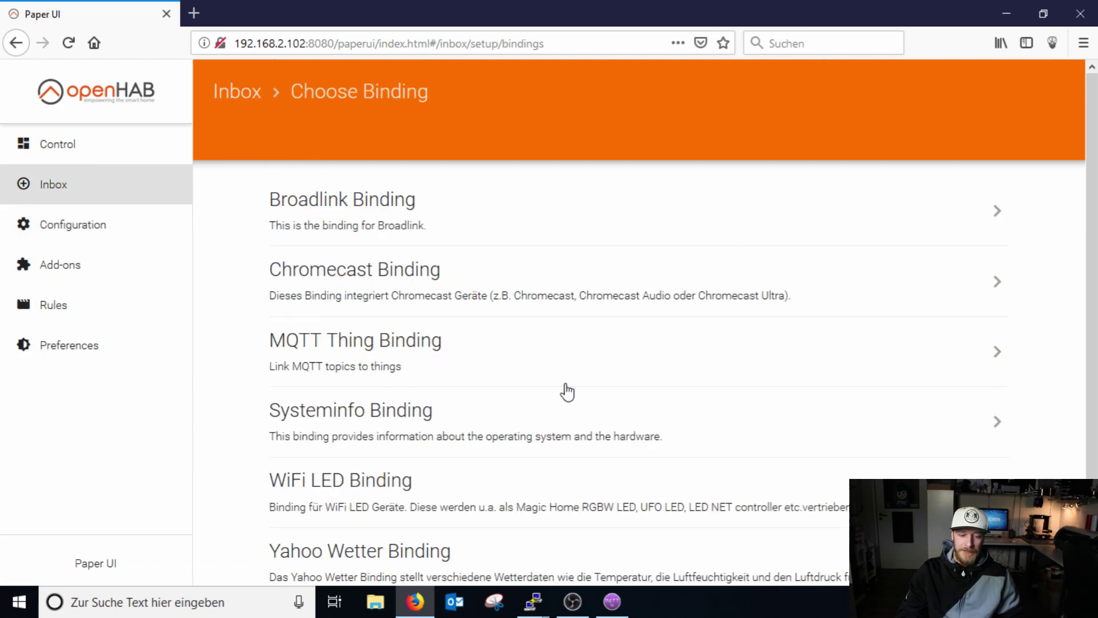
pyautogui.click(326, 347)
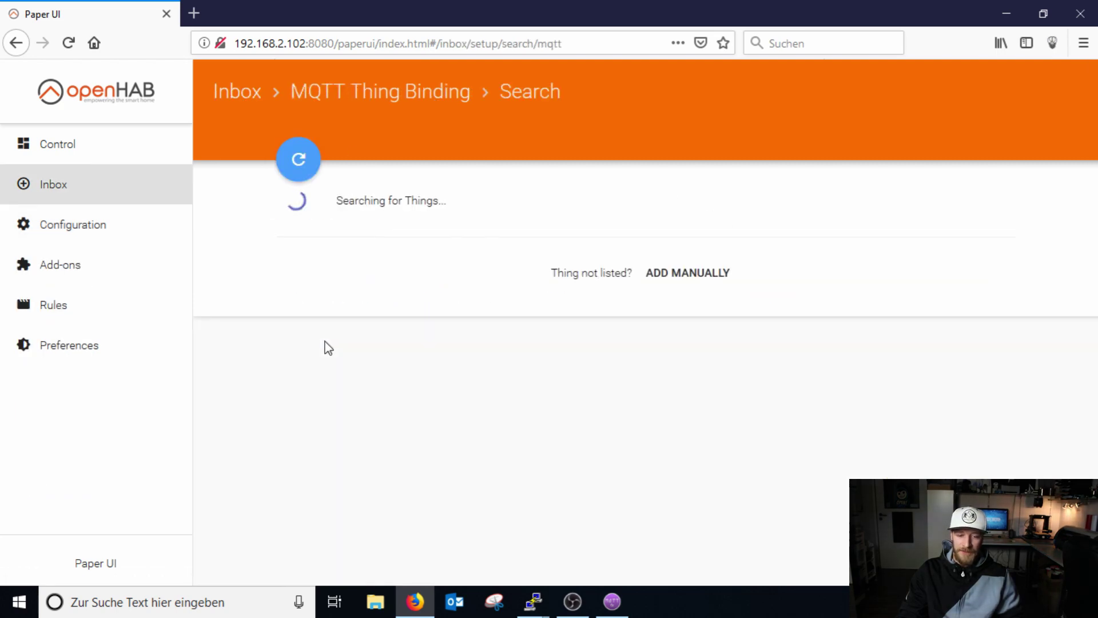
pyautogui.click(684, 275)
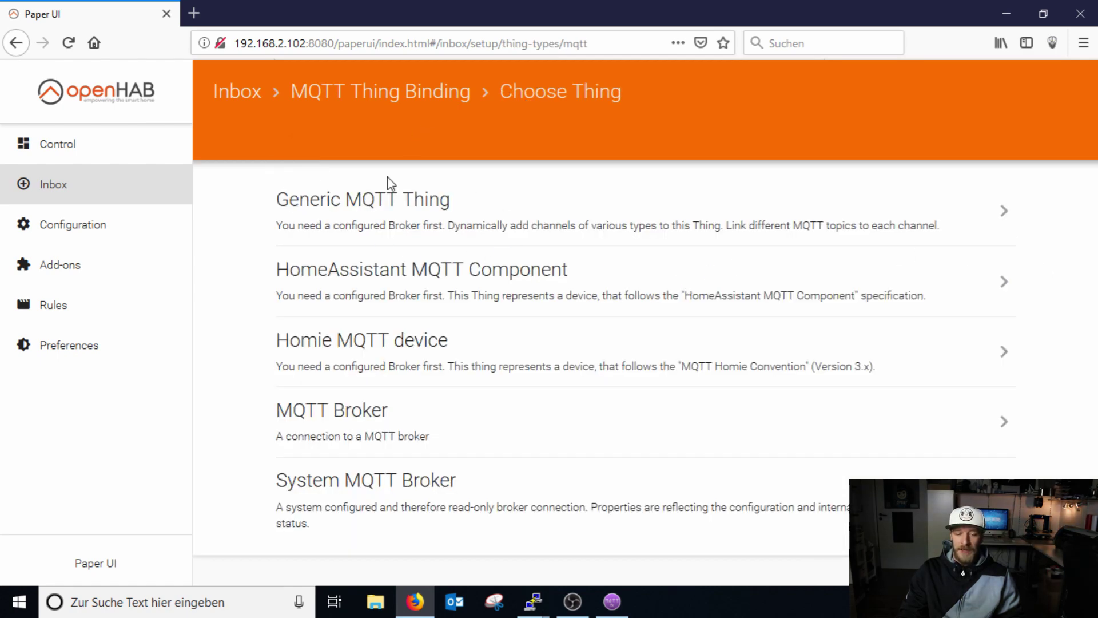
# Create a Generic MQTT Thing named SofaTest, ID SofaTest, bridged to MQTT Broker Test, and save it.
pyautogui.click(372, 215)
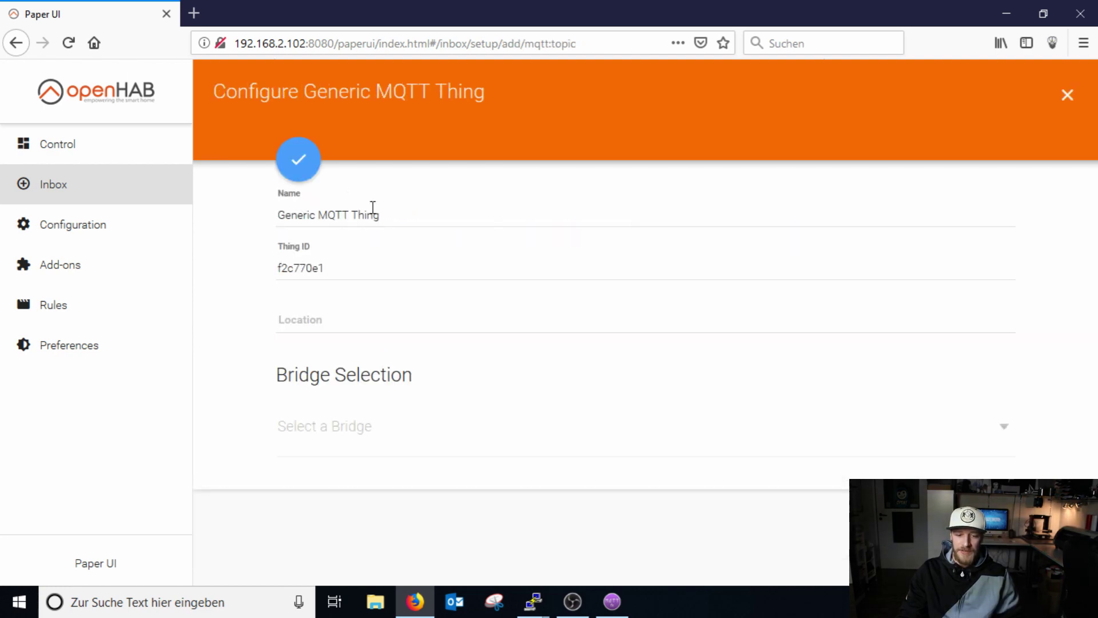
pyautogui.tripleClick(412, 214)
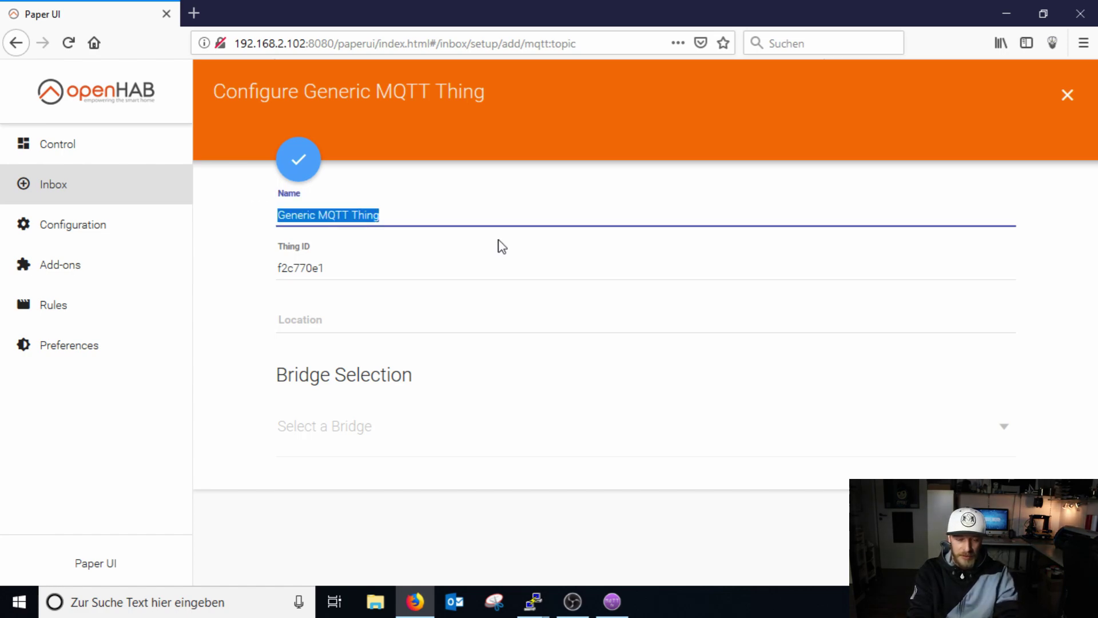
pyautogui.write('SofaT')
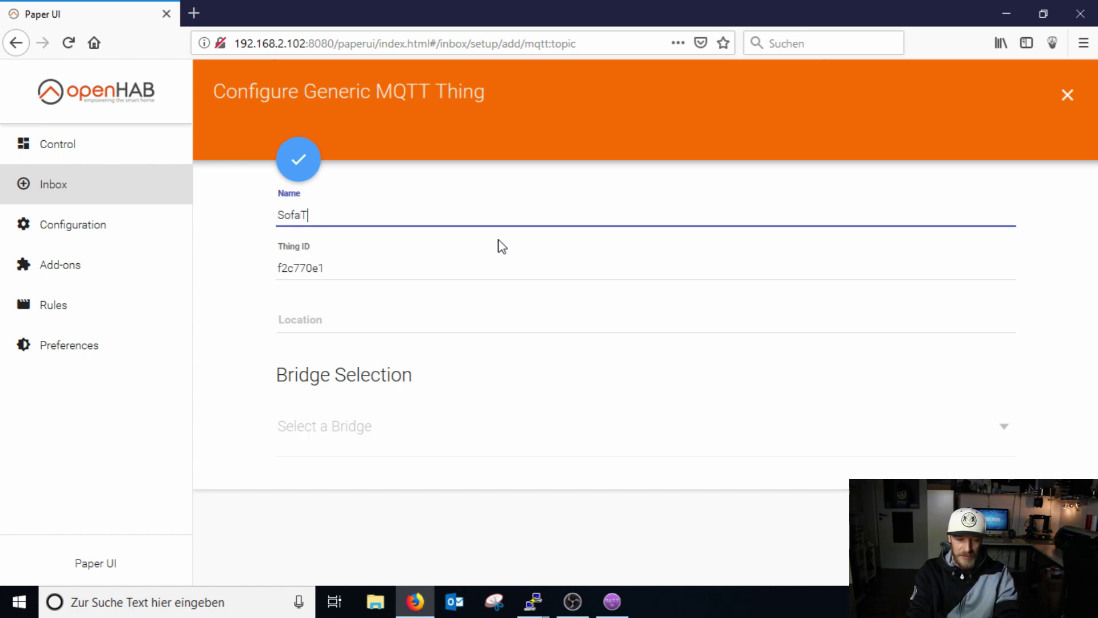
pyautogui.write('est')
pyautogui.press('Tab')
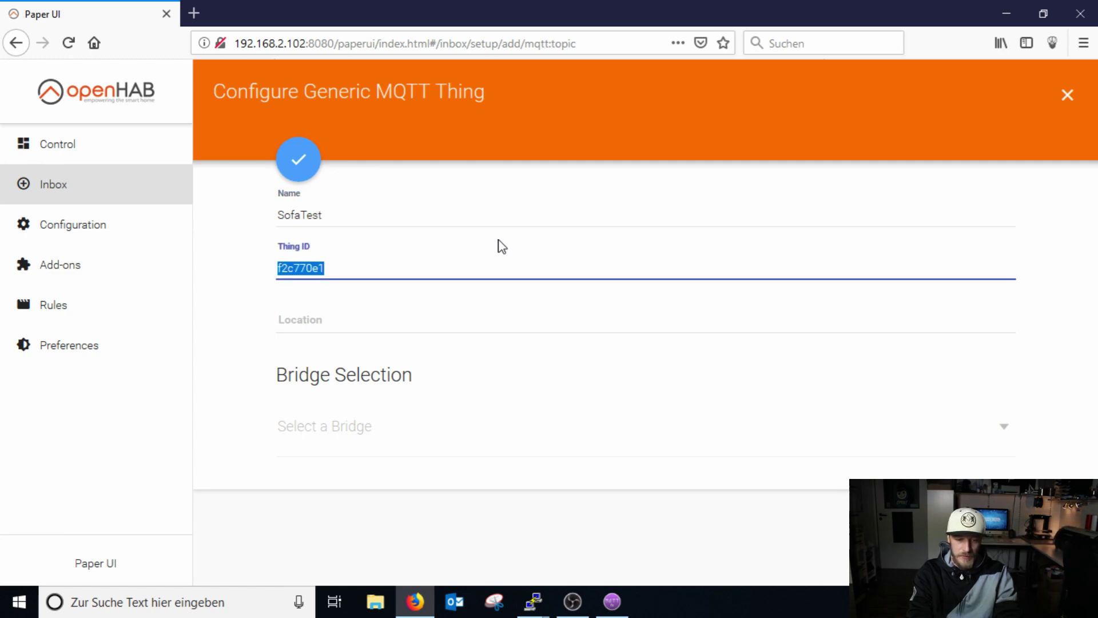
pyautogui.write('SofaTest')
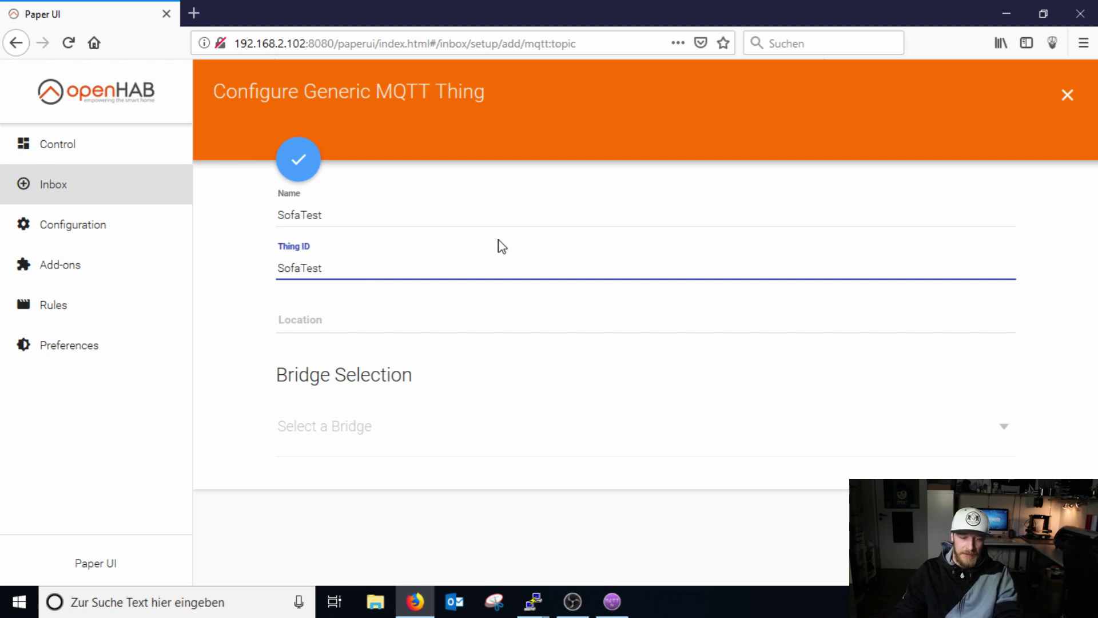
pyautogui.click(440, 433)
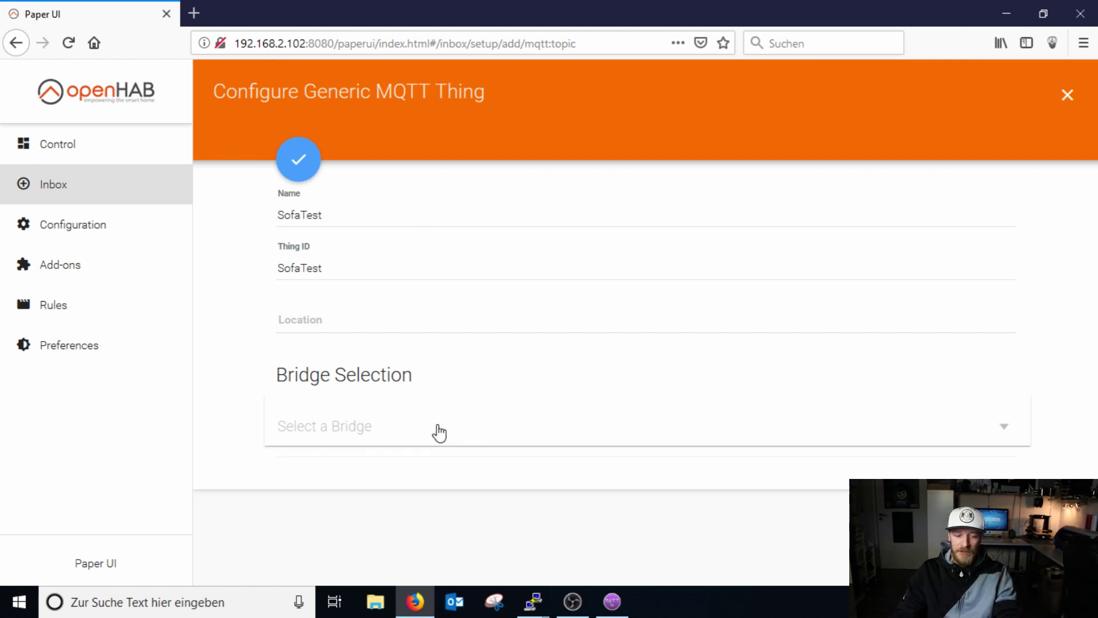
pyautogui.click(426, 429)
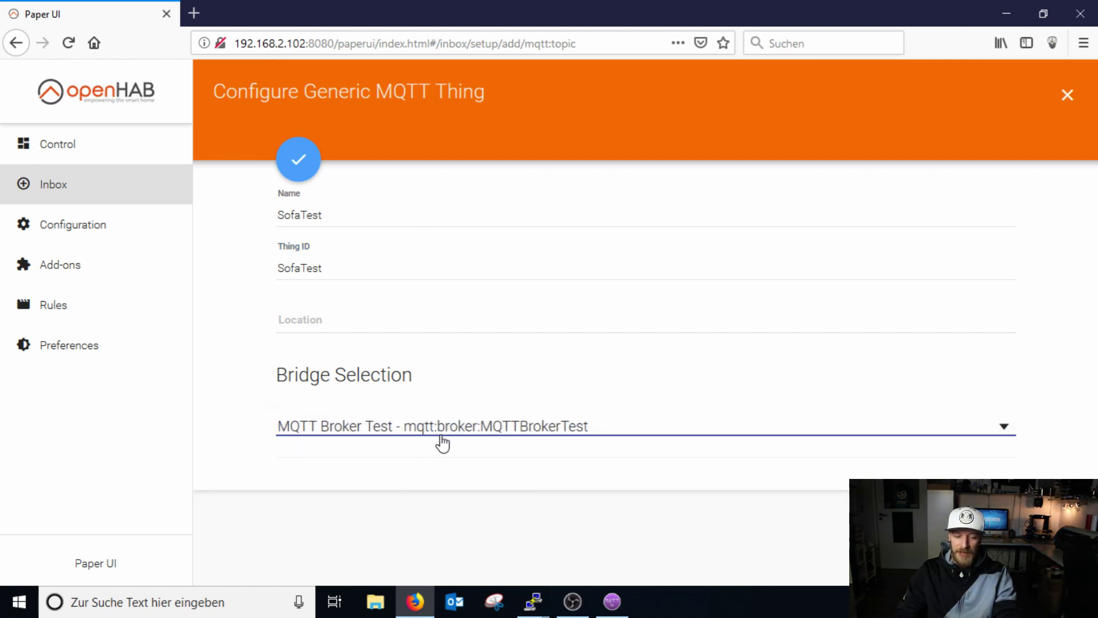
pyautogui.click(308, 169)
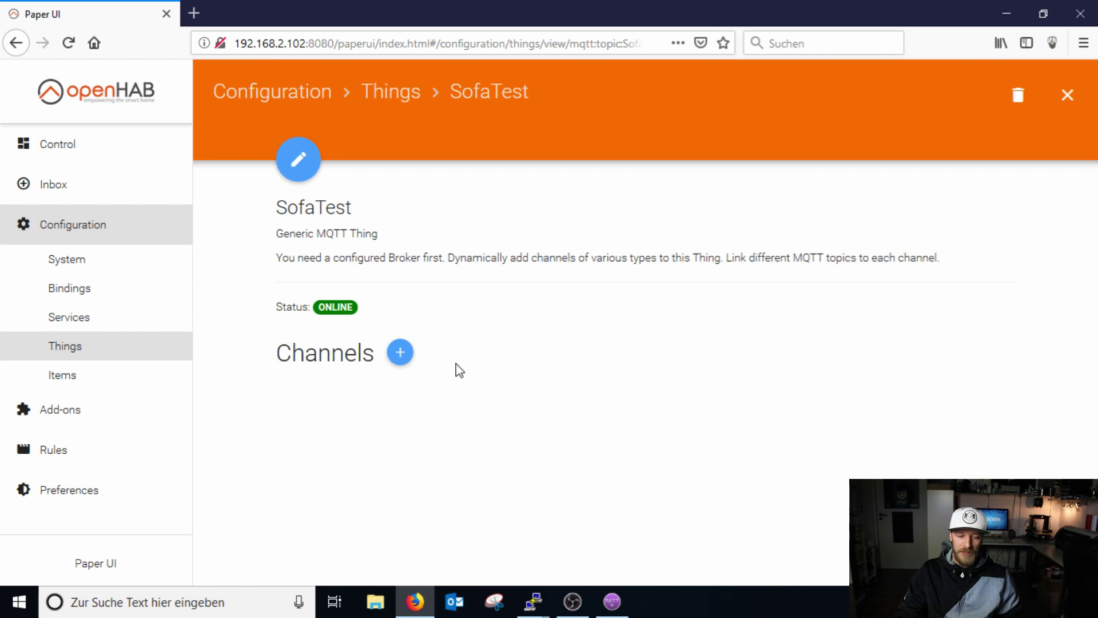
# Add an On/Off switch channel to SofaTest with channel id Power.
pyautogui.click(399, 352)
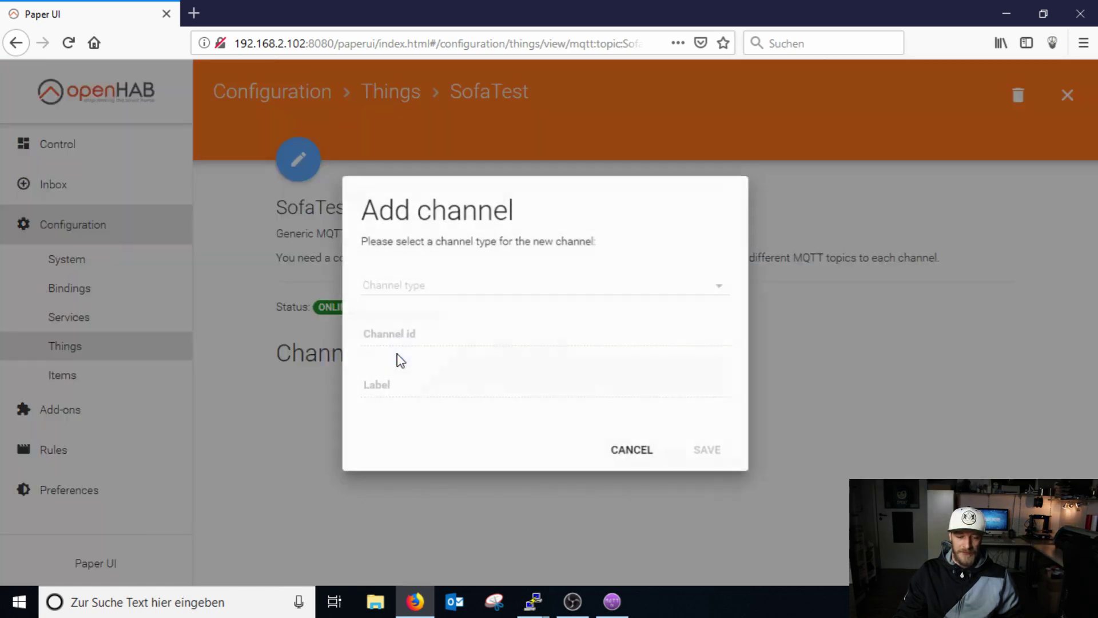
pyautogui.click(729, 290)
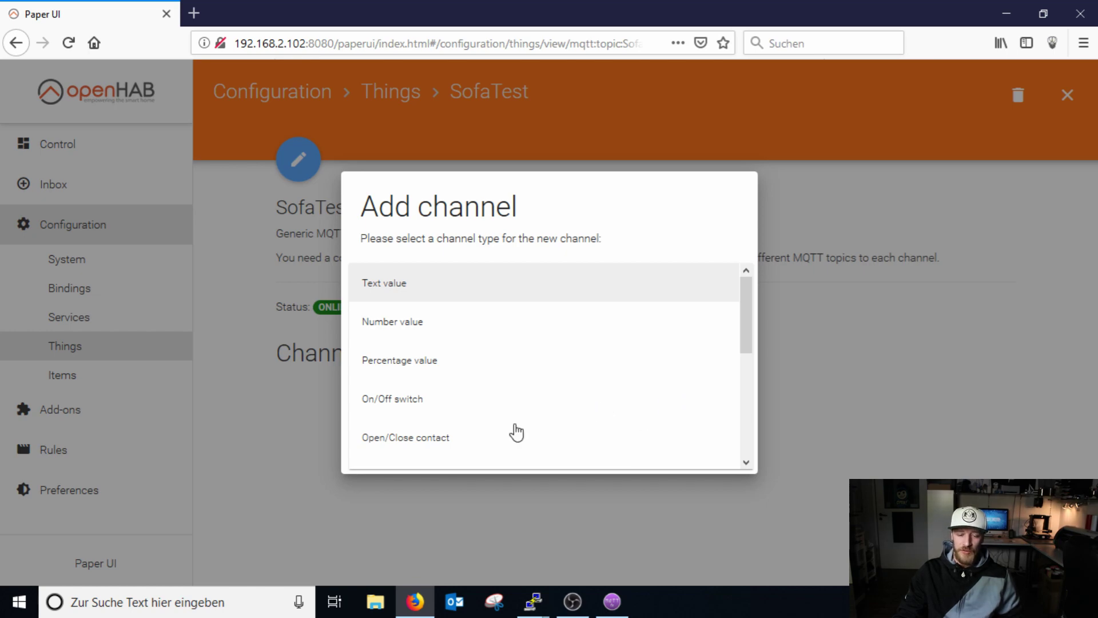
pyautogui.click(399, 403)
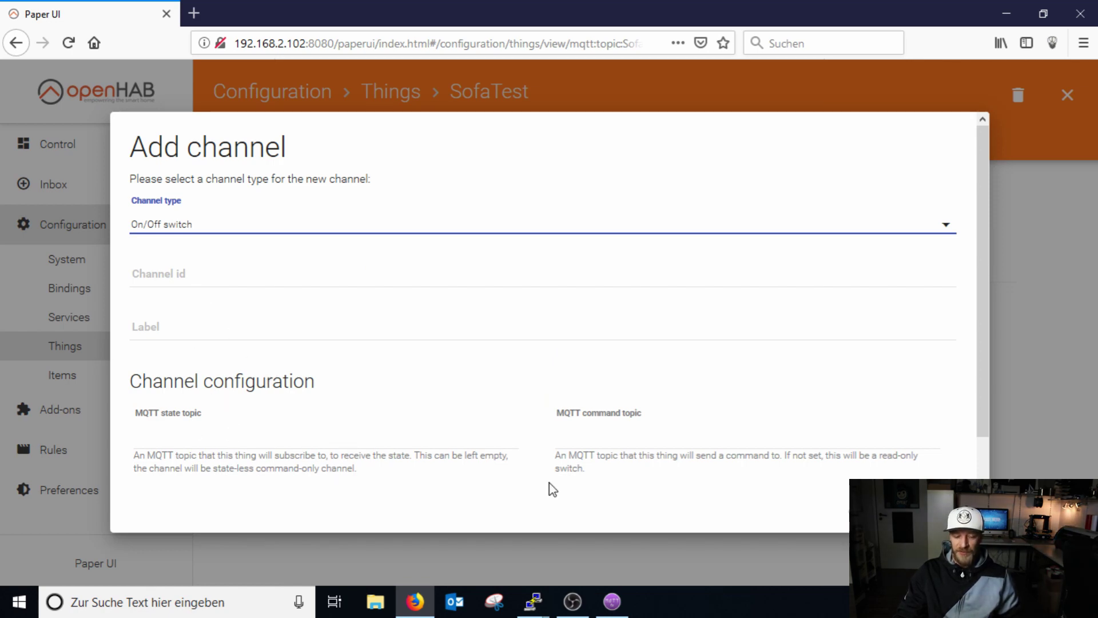
pyautogui.click(199, 278)
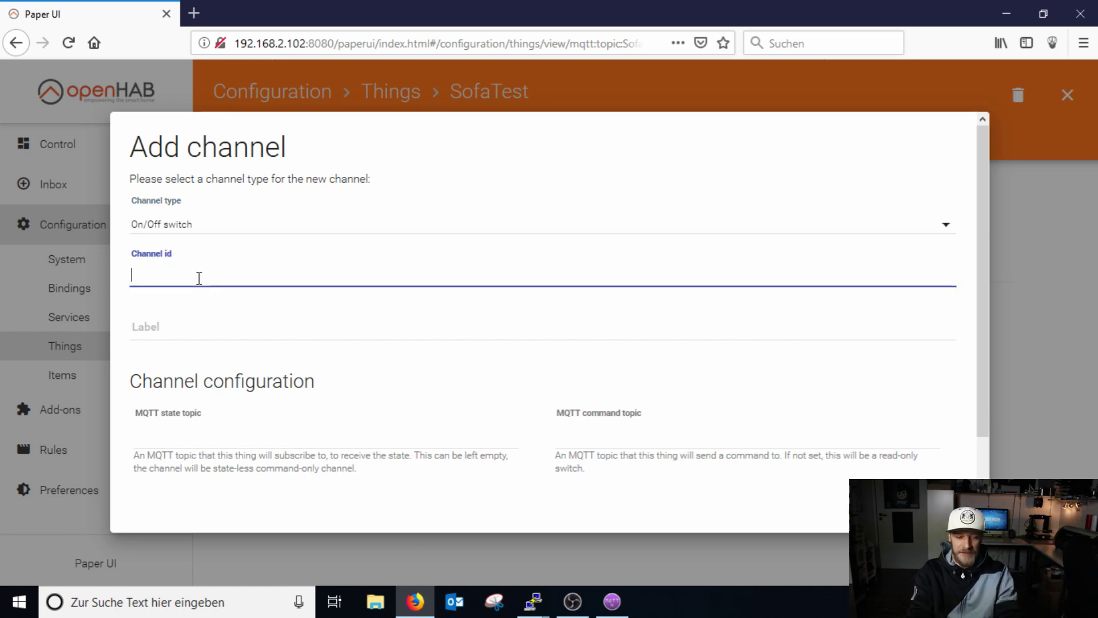
pyautogui.write('Power')
pyautogui.press('Tab')
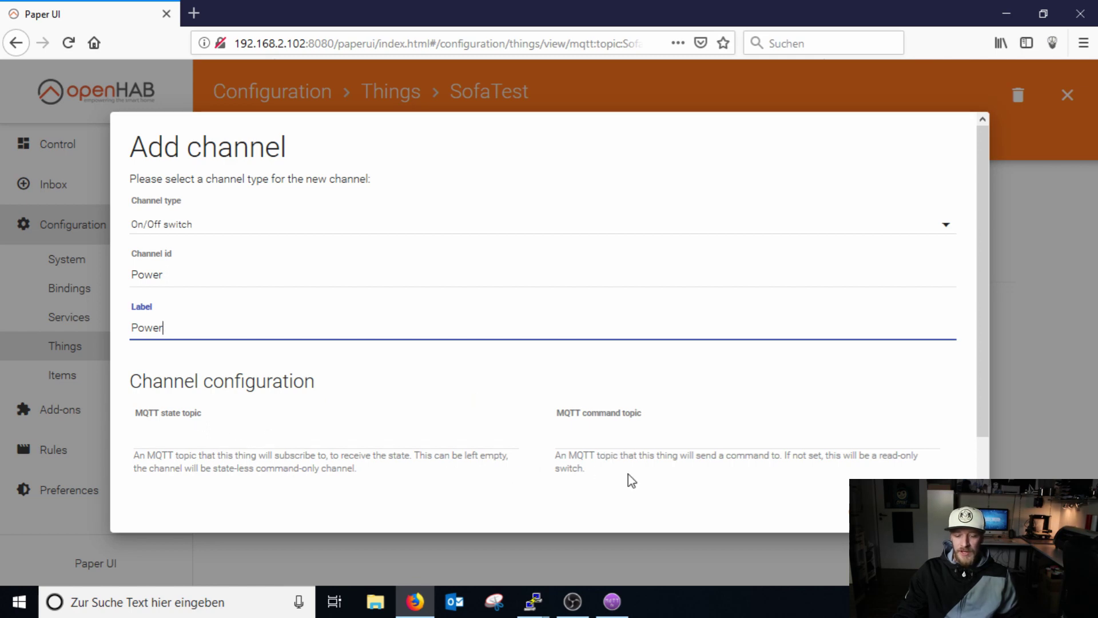
# Review the broker connection profile in MQTT.fx, then close MQTT.fx.
pyautogui.click(620, 604)
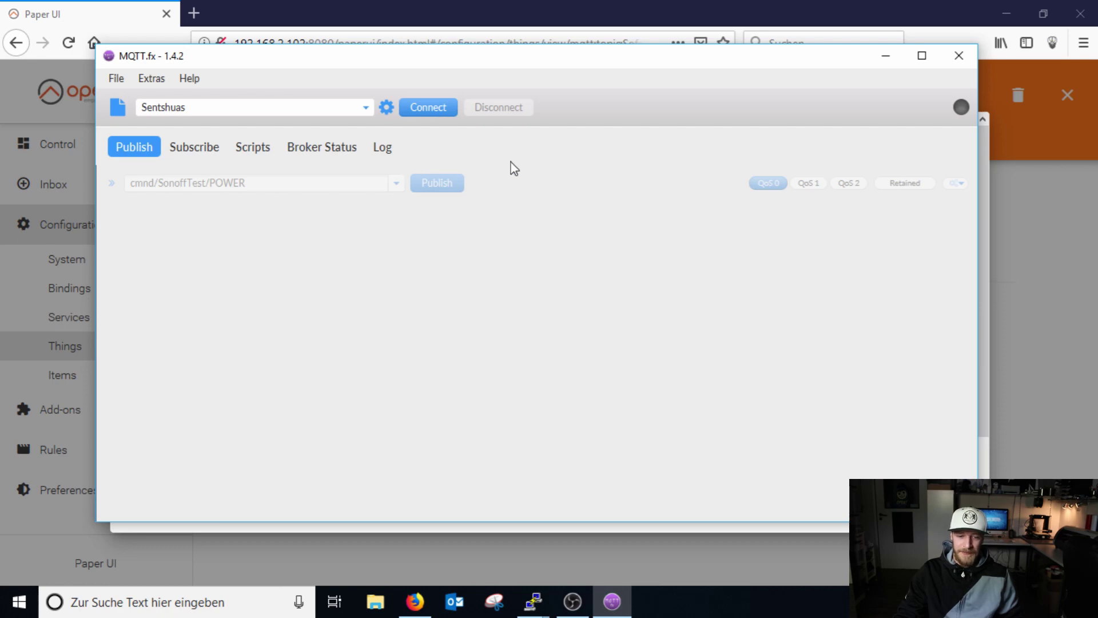
pyautogui.click(386, 107)
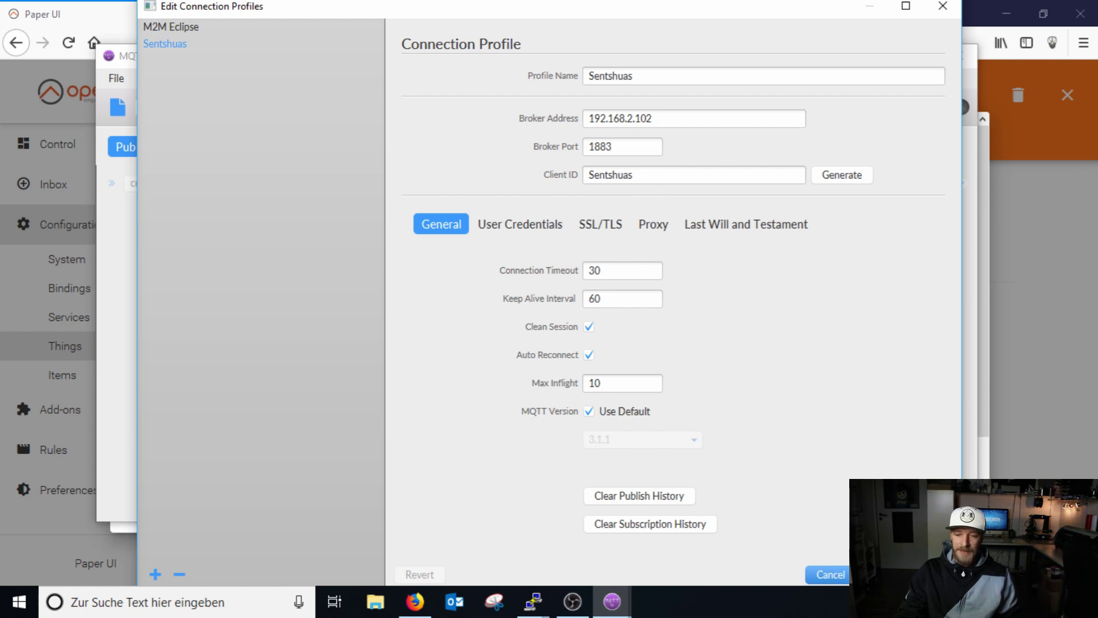
pyautogui.click(944, 5)
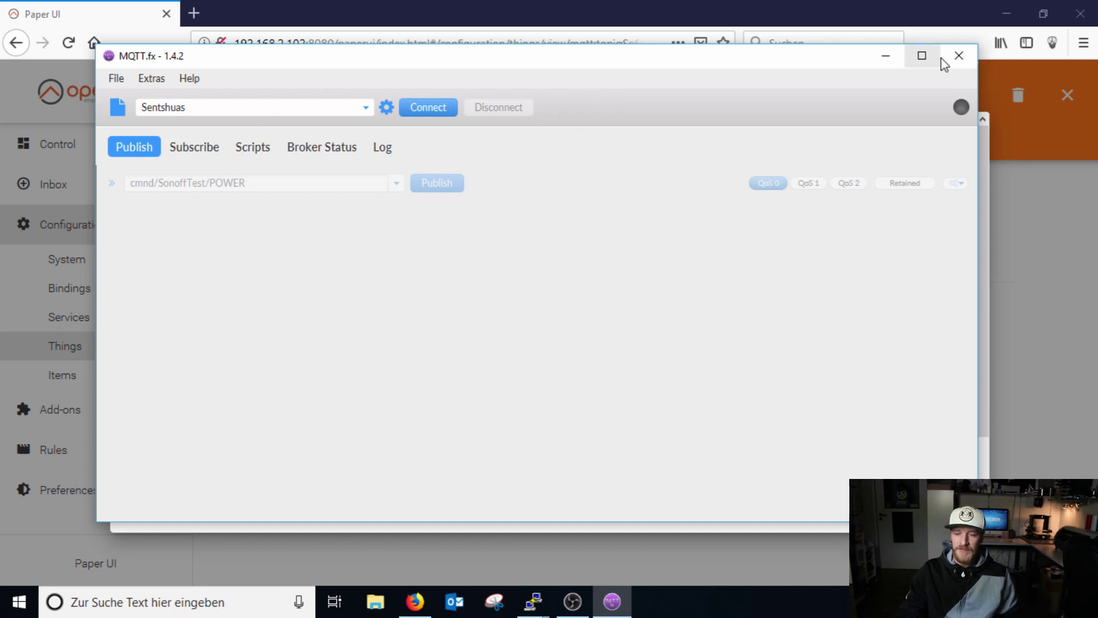
pyautogui.click(959, 56)
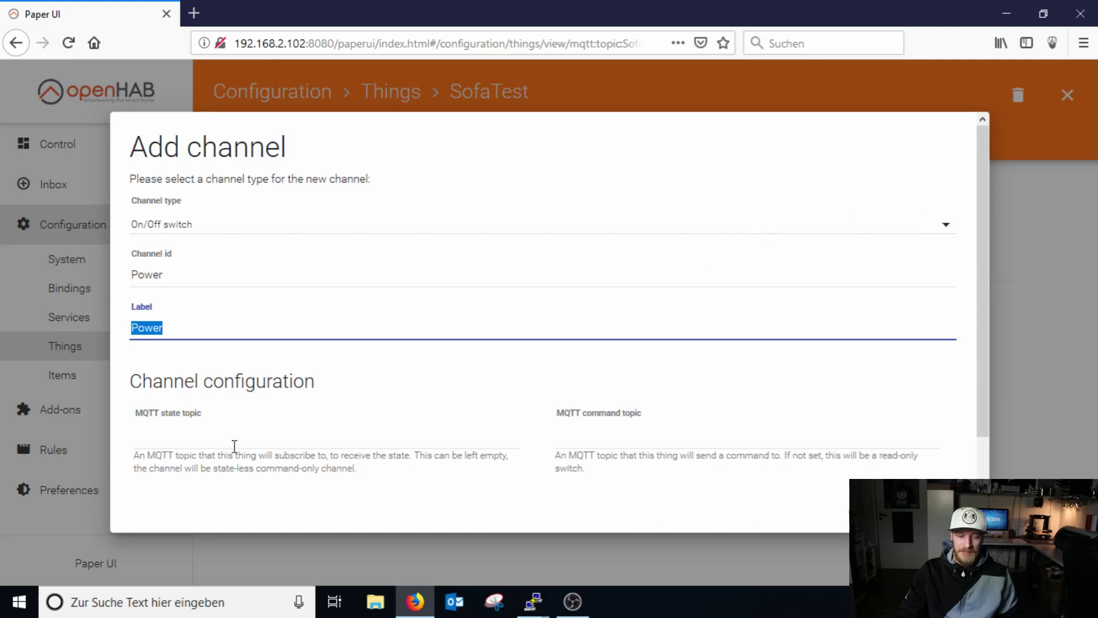
# Copy the state topic stat/SonoffT5/POWER from the Sofa line of switch.items in PuTTY.
pyautogui.click(235, 446)
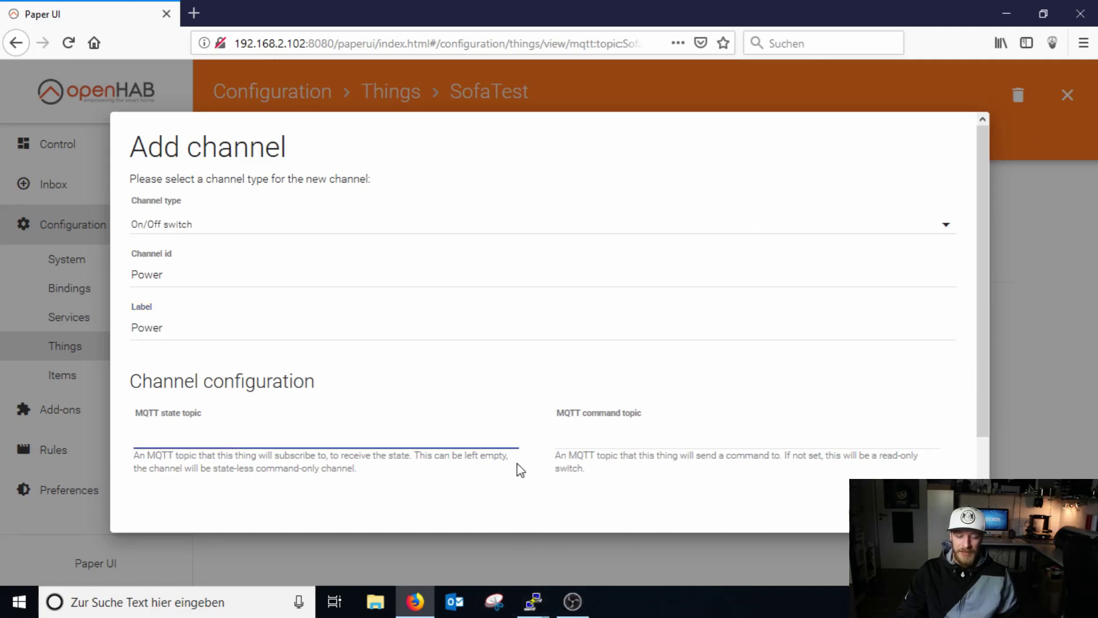
pyautogui.click(535, 600)
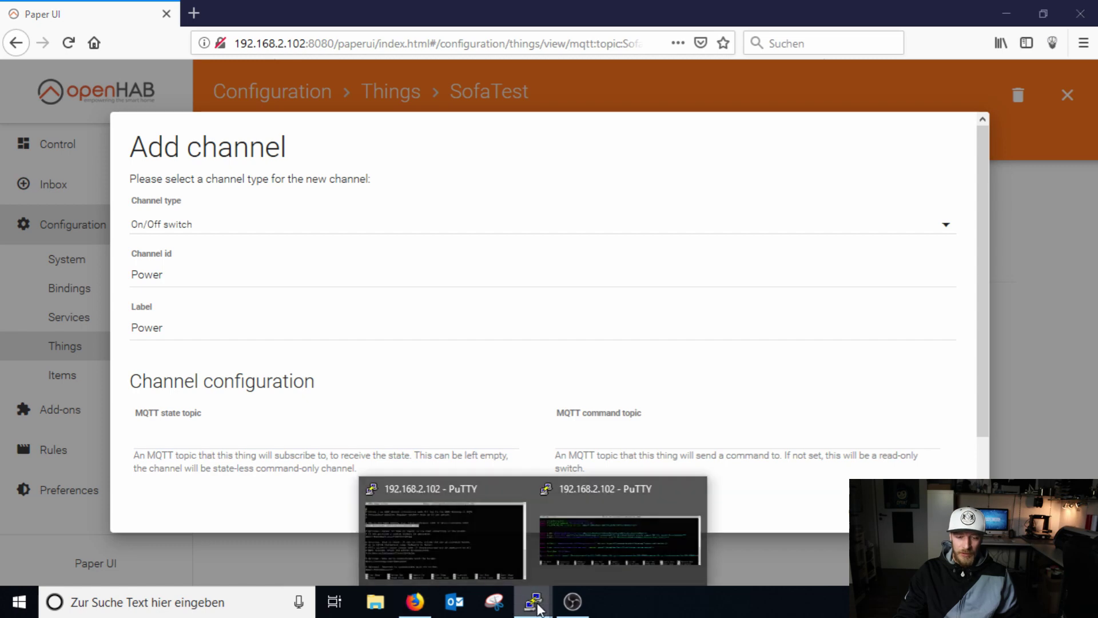
pyautogui.click(221, 432)
pyautogui.click(535, 601)
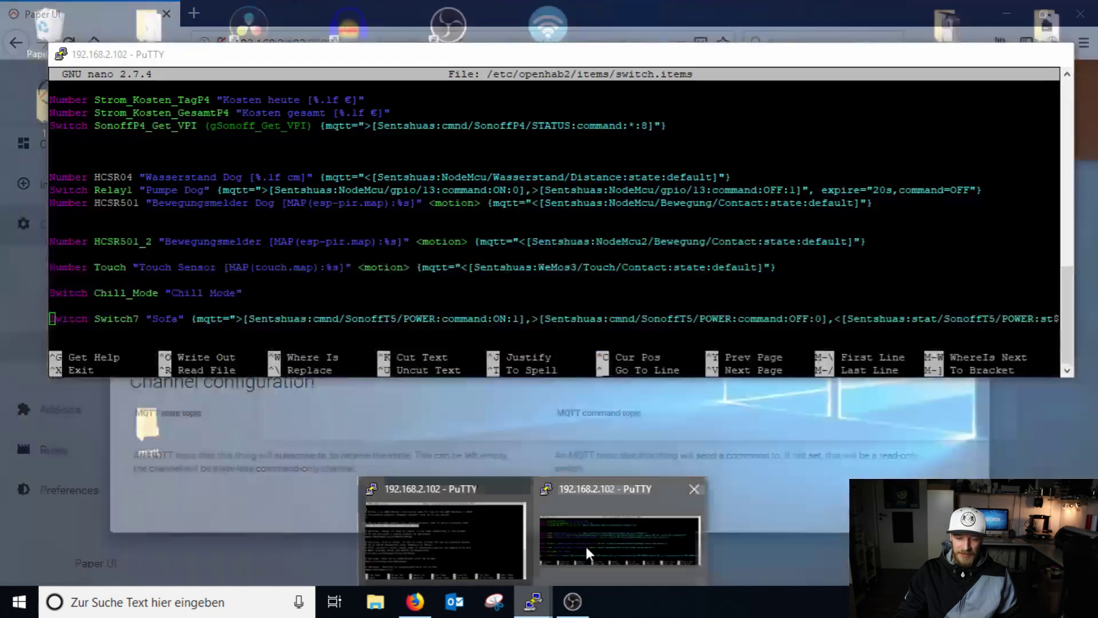
pyautogui.click(585, 544)
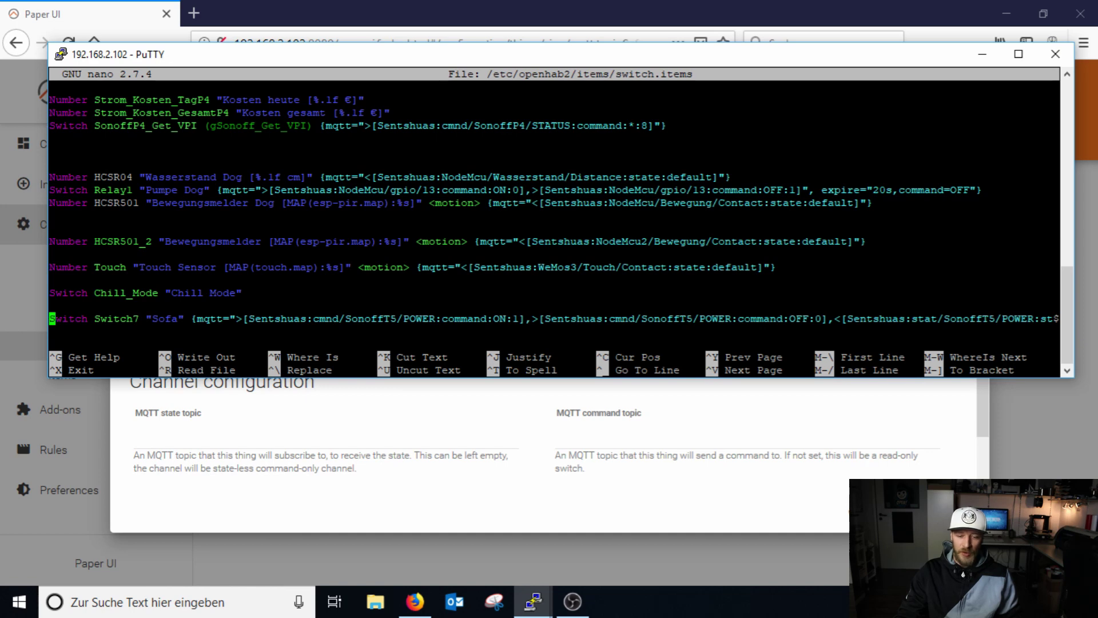
pyautogui.press('Right')
pyautogui.press('Right')
pyautogui.press('Right')
pyautogui.press('Right')
pyautogui.press('Right')
pyautogui.press('Right')
pyautogui.press('Right')
pyautogui.press('Right')
pyautogui.press('Right')
pyautogui.press('Right')
pyautogui.press('Right')
pyautogui.press('Right')
pyautogui.press('Right')
pyautogui.press('Right')
pyautogui.press('Right')
pyautogui.press('Right')
pyautogui.press('Right')
pyautogui.press('Right')
pyautogui.press('Right')
pyautogui.press('Right')
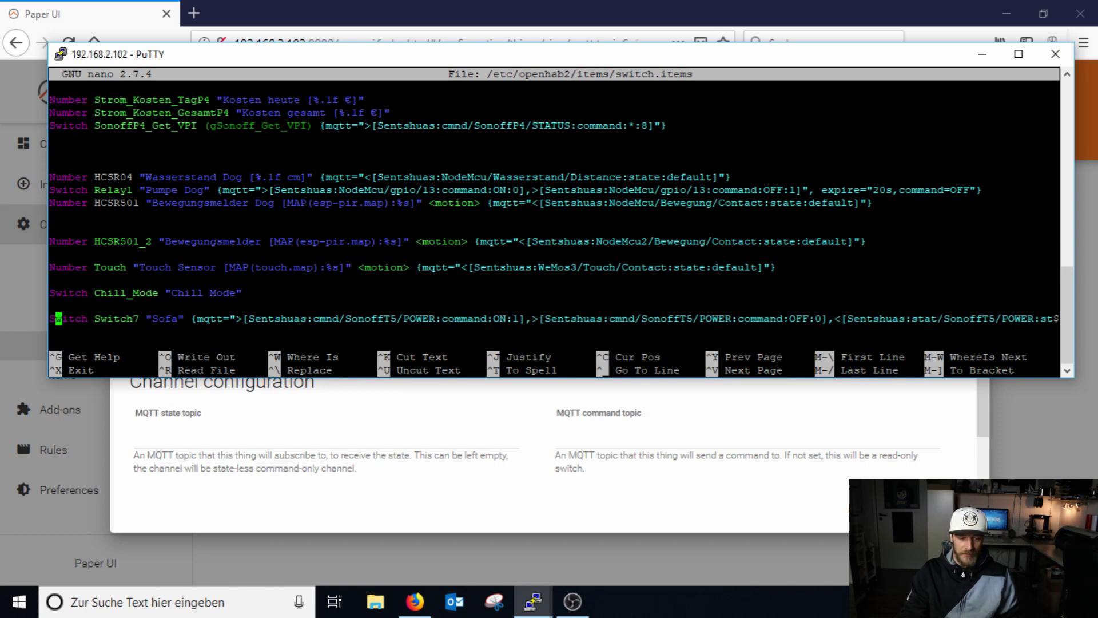
pyautogui.press('Right')
pyautogui.press('Right')
pyautogui.press('Right')
pyautogui.press('Right')
pyautogui.press('Right')
pyautogui.press('Right')
pyautogui.press('Right')
pyautogui.press('Right')
pyautogui.press('Right')
pyautogui.press('Right')
pyautogui.press('Right')
pyautogui.press('Right')
pyautogui.press('Right')
pyautogui.press('Right')
pyautogui.press('Right')
pyautogui.press('Right')
pyautogui.press('Right')
pyautogui.press('Right')
pyautogui.press('Right')
pyautogui.press('Right')
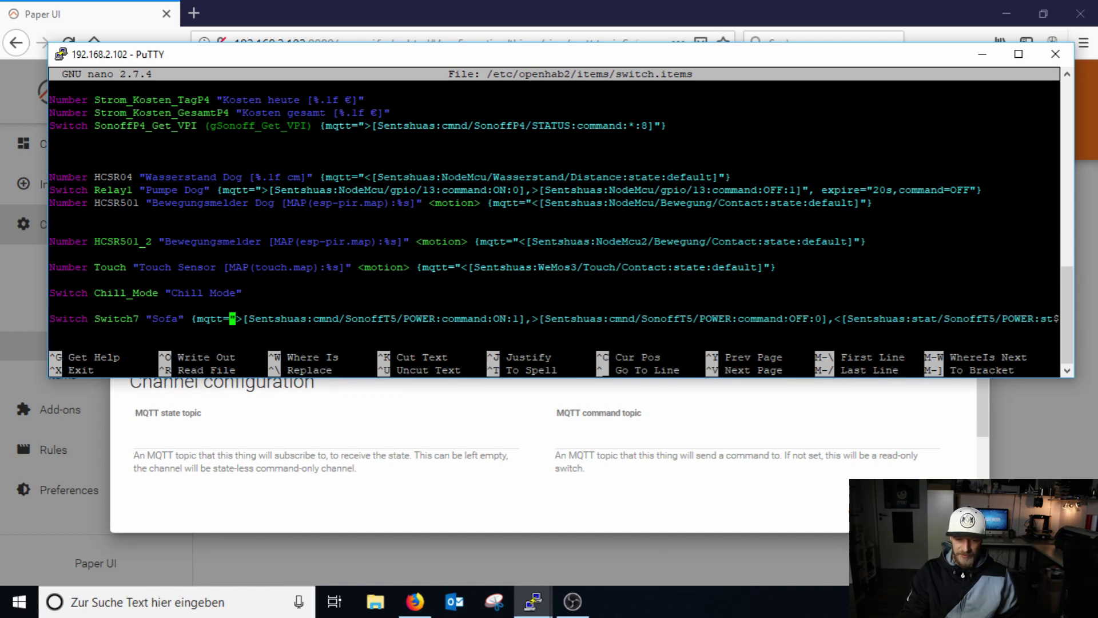
pyautogui.press('Right')
pyautogui.press('Right')
pyautogui.press('Right')
pyautogui.press('Right')
pyautogui.press('Right')
pyautogui.press('Right')
pyautogui.press('Right')
pyautogui.press('Right')
pyautogui.press('Right')
pyautogui.press('Right')
pyautogui.press('Right')
pyautogui.press('Right')
pyautogui.press('Right')
pyautogui.press('Right')
pyautogui.press('Right')
pyautogui.press('Right')
pyautogui.press('Right')
pyautogui.press('Right')
pyautogui.press('Right')
pyautogui.press('Right')
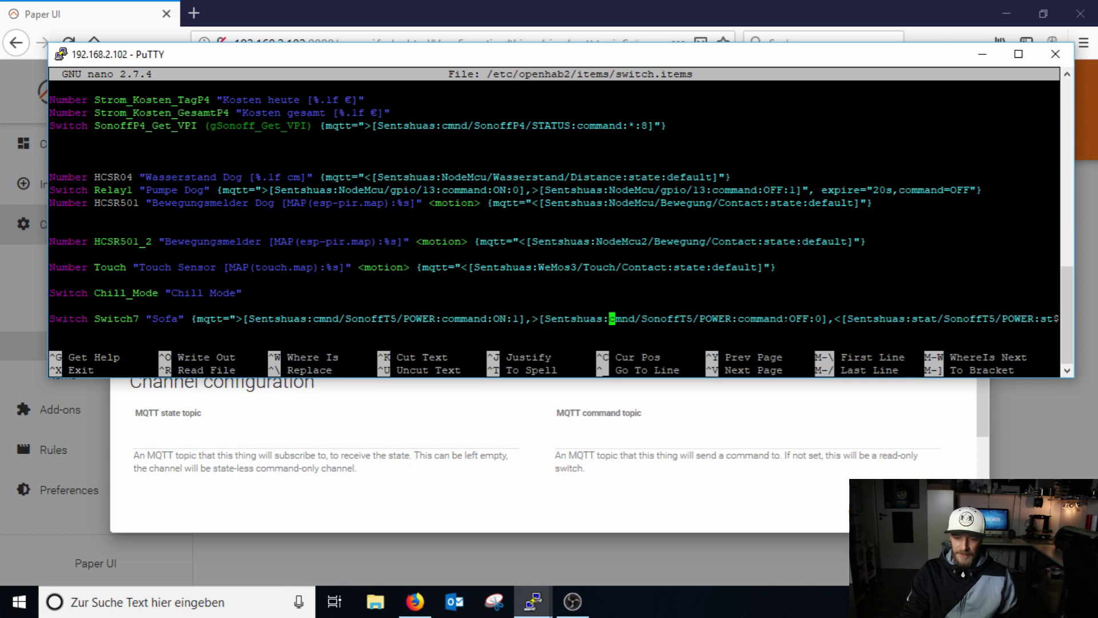
pyautogui.press('Right')
pyautogui.press('Right')
pyautogui.press('Right')
pyautogui.press('Right')
pyautogui.press('Right')
pyautogui.press('Right')
pyautogui.press('Right')
pyautogui.press('Right')
pyautogui.press('Right')
pyautogui.press('Right')
pyautogui.press('Right')
pyautogui.press('Right')
pyautogui.press('Right')
pyautogui.press('Right')
pyautogui.press('Right')
pyautogui.press('Right')
pyautogui.press('Right')
pyautogui.press('Right')
pyautogui.press('Right')
pyautogui.press('Right')
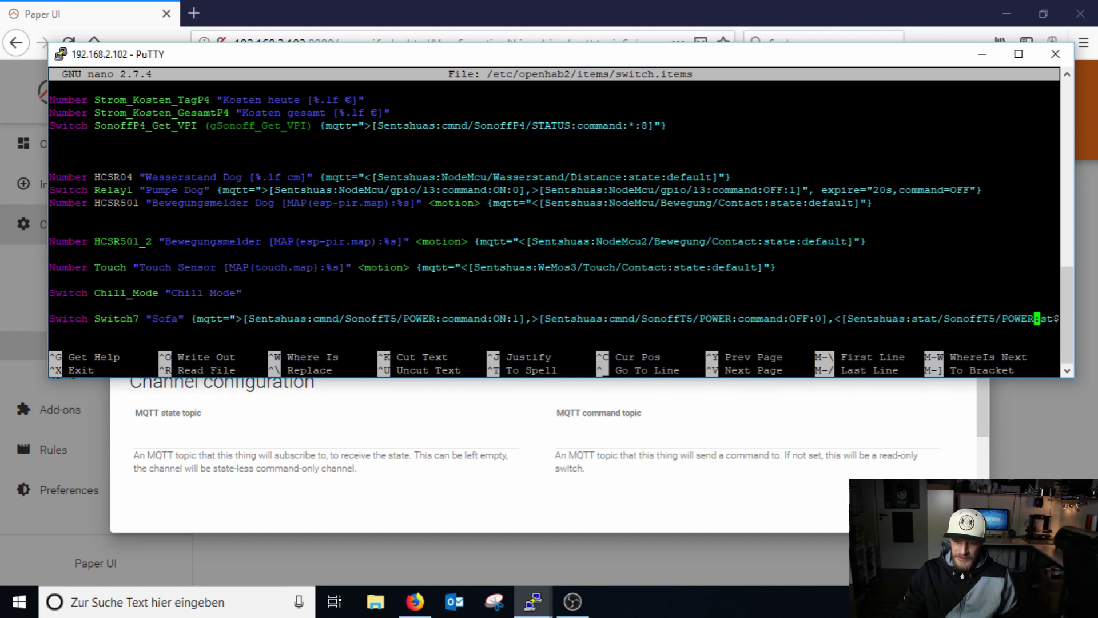
pyautogui.moveTo(911, 318); pyautogui.dragTo(1031, 320)
pyautogui.click(247, 437)
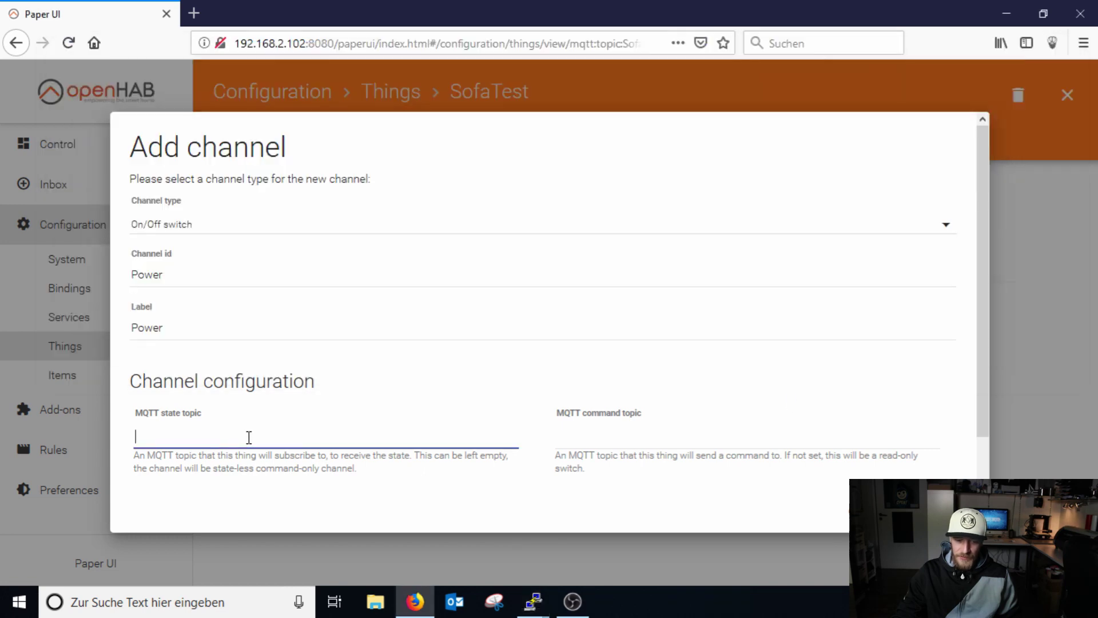
# Paste stat/SonoffT5/POWER as state topic and cmnd/SonoffT5/POWER as command topic, then save.
pyautogui.rightClick(248, 437)
pyautogui.click(326, 508)
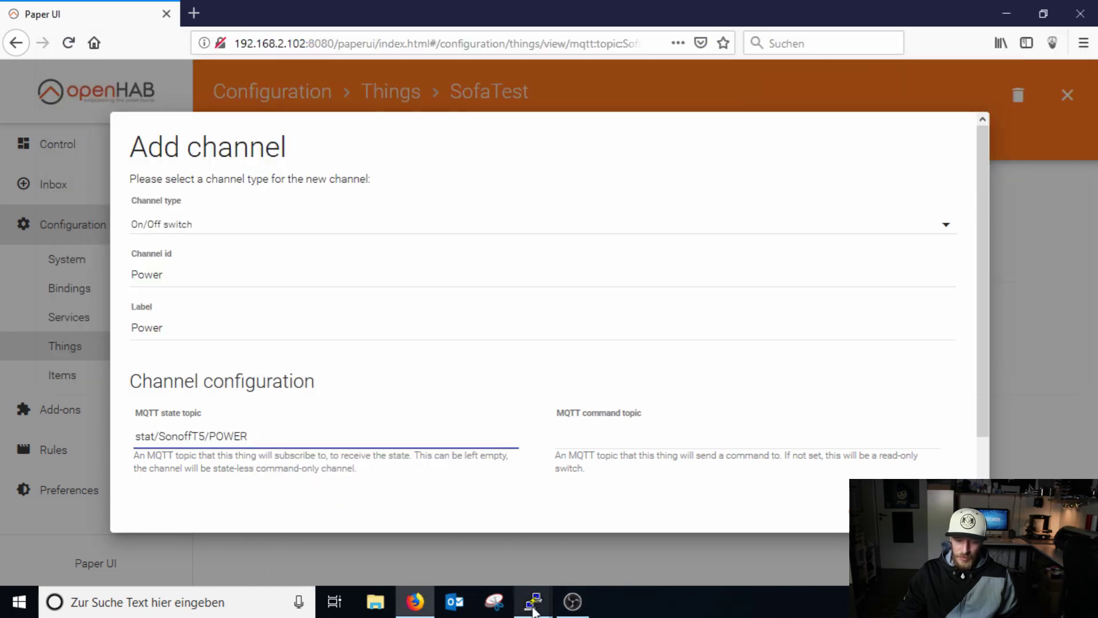
pyautogui.moveTo(535, 606)
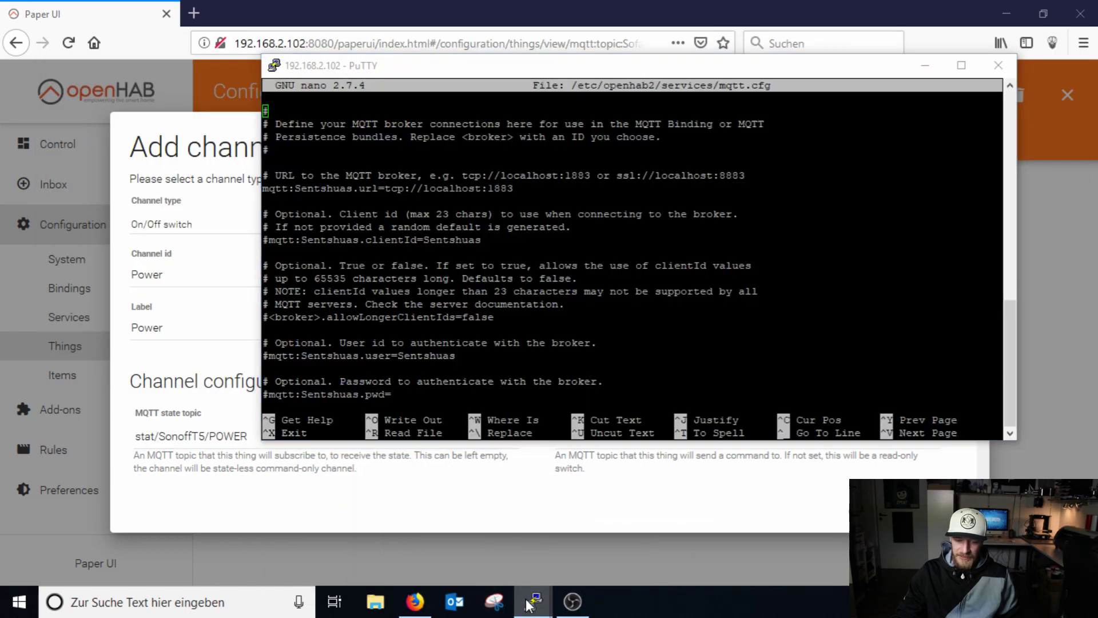
pyautogui.click(598, 560)
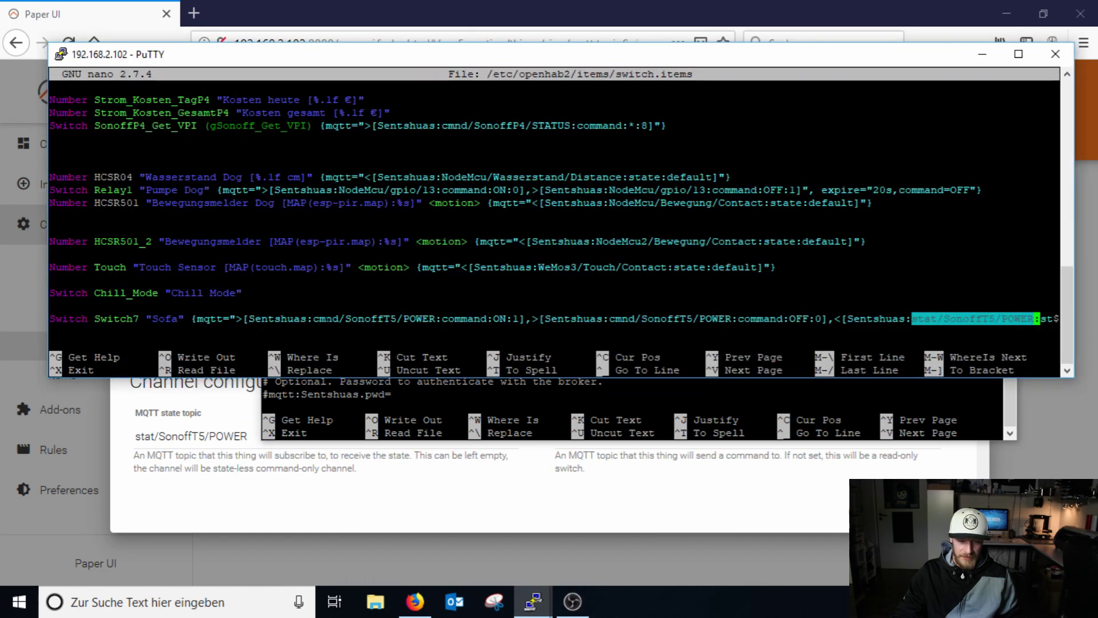
pyautogui.moveTo(313, 318); pyautogui.dragTo(436, 319)
pyautogui.click(619, 444)
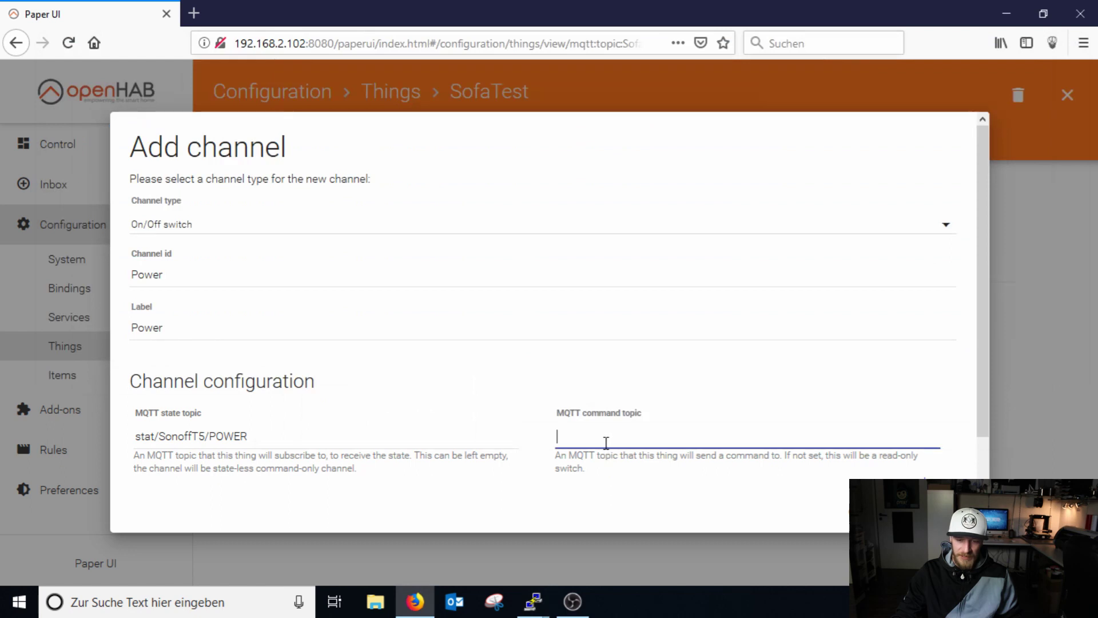
pyautogui.rightClick(606, 444)
pyautogui.click(651, 513)
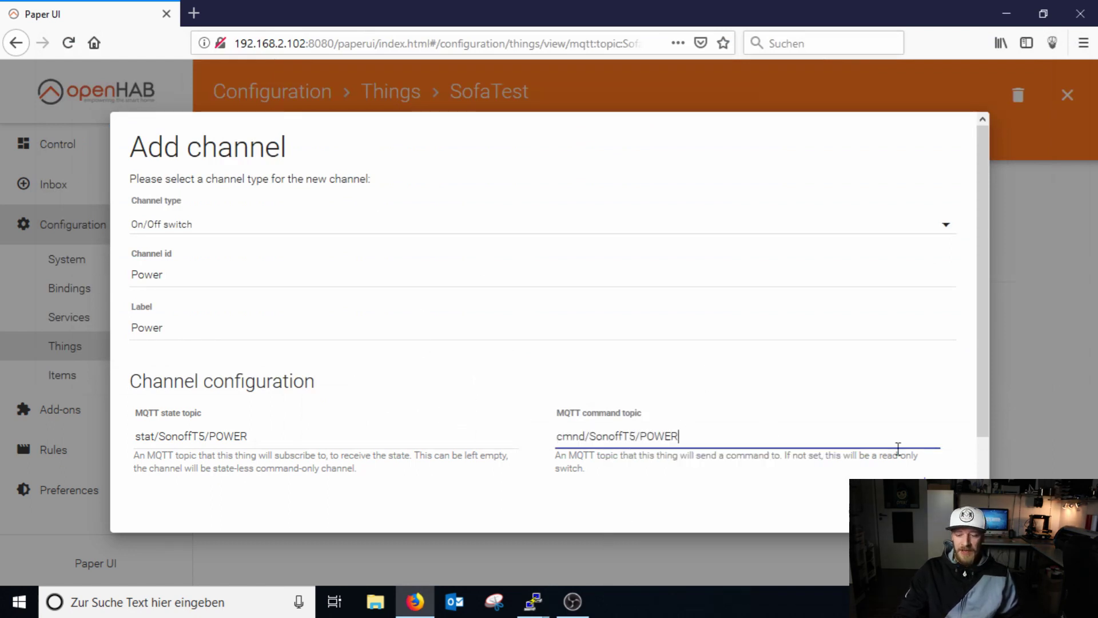
pyautogui.click(943, 514)
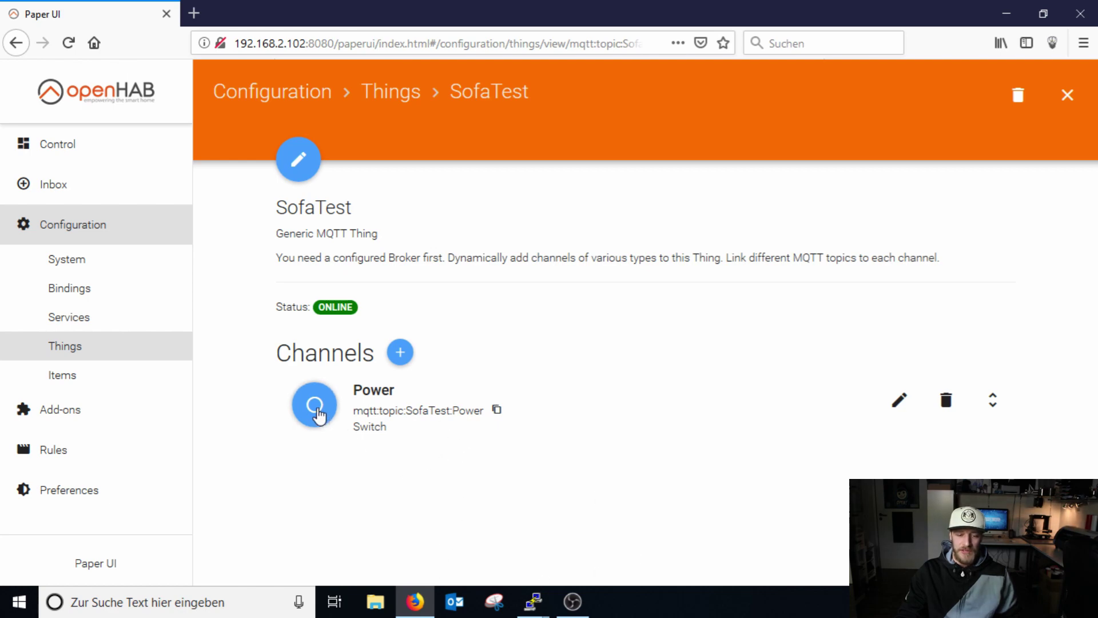
# Link the Power channel to a new item SofaTest_Power and go to the Control page.
pyautogui.click(318, 417)
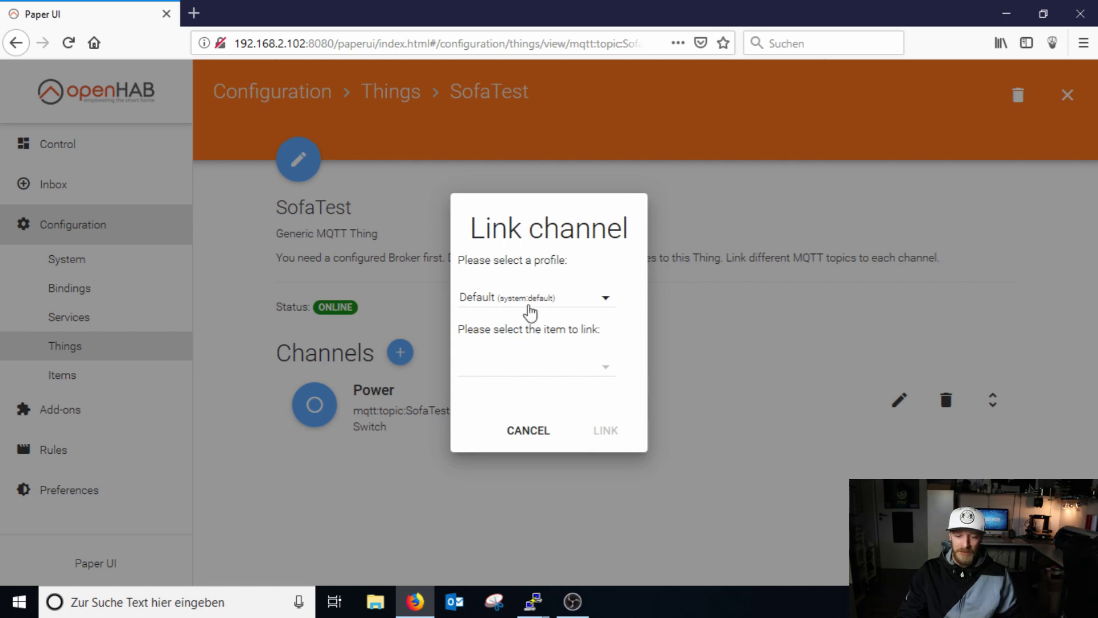
pyautogui.click(607, 373)
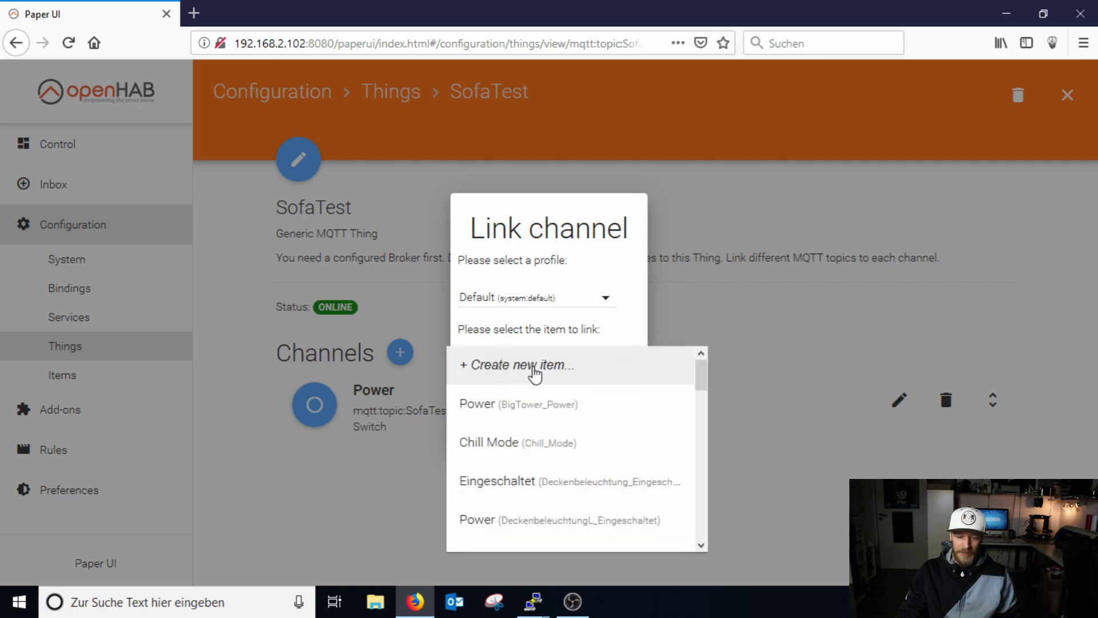
pyautogui.click(535, 372)
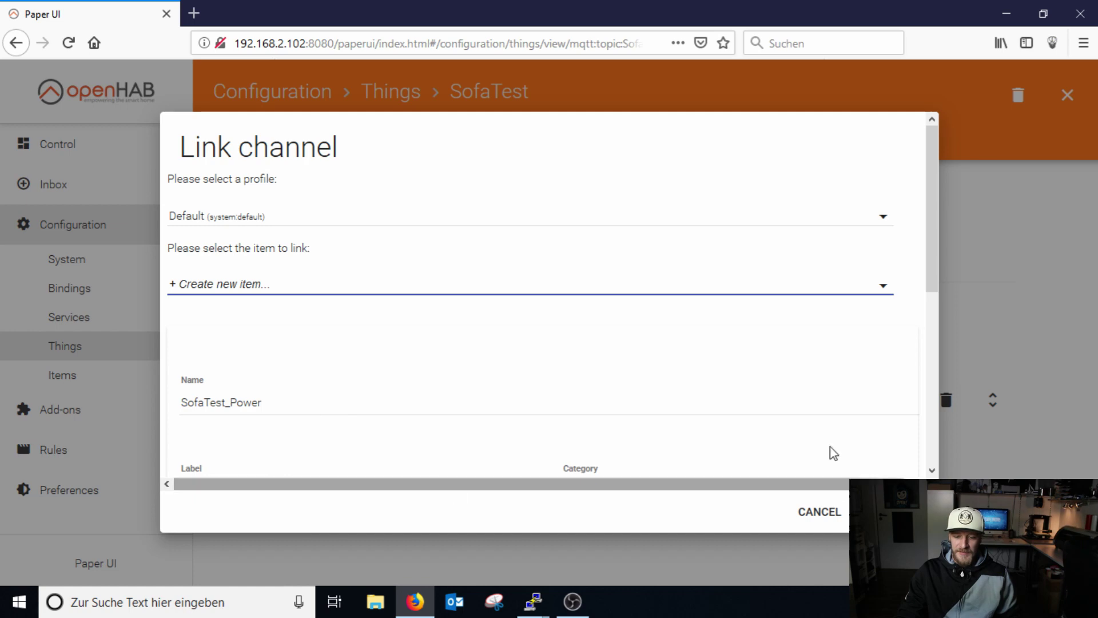
pyautogui.click(892, 512)
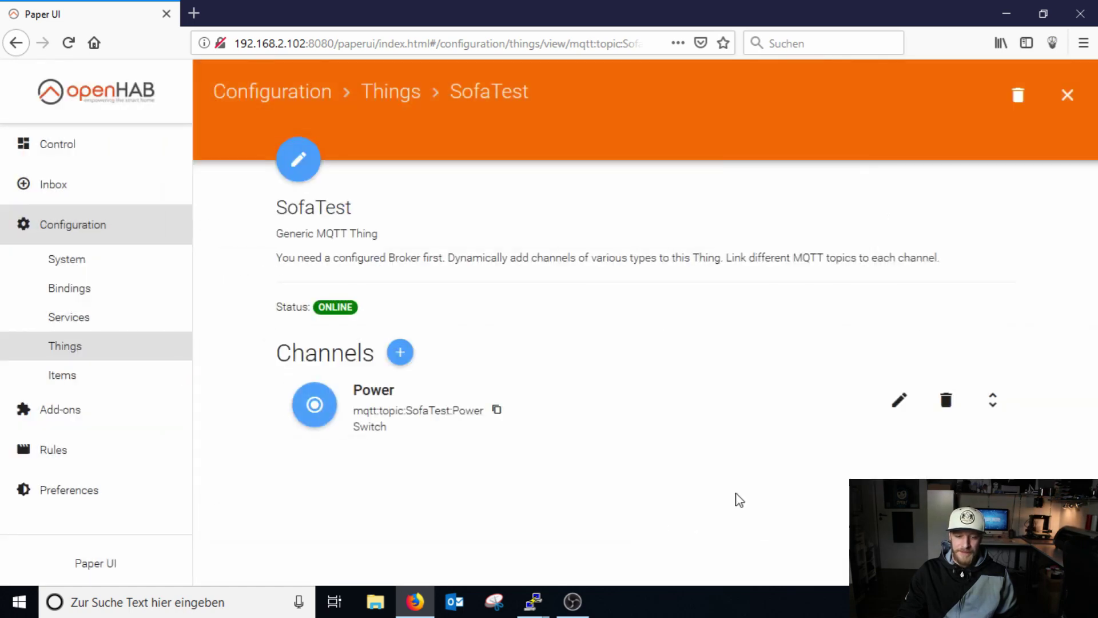
pyautogui.click(92, 159)
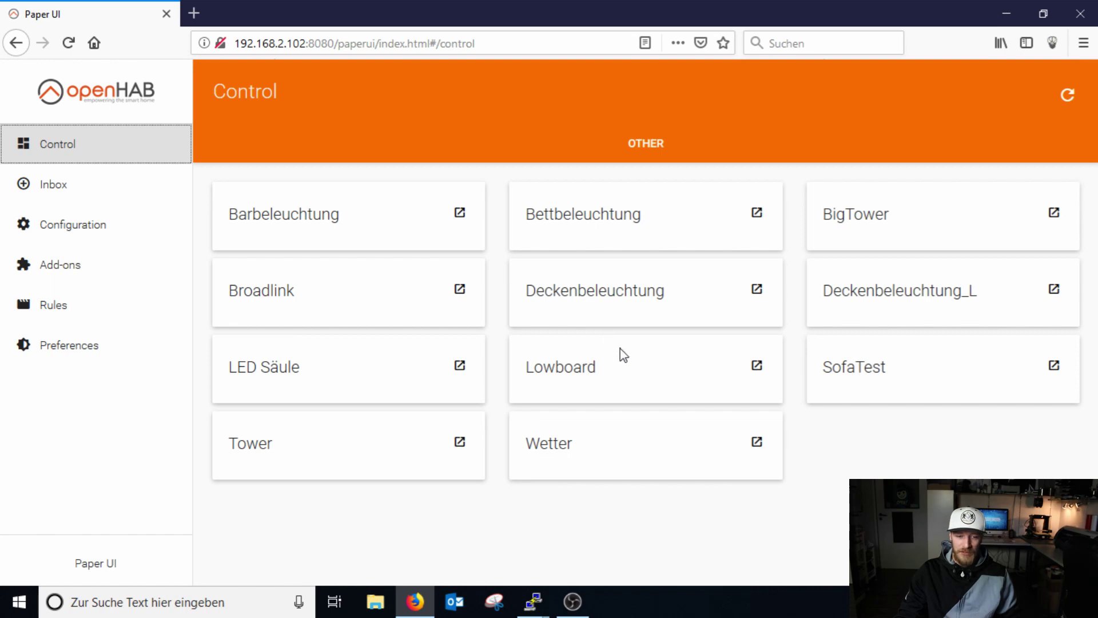
# Toggle the SofaTest tile's Power switch on, then back off.
pyautogui.scroll(-3, 672, 351)
pyautogui.scroll(-5, 672, 350)
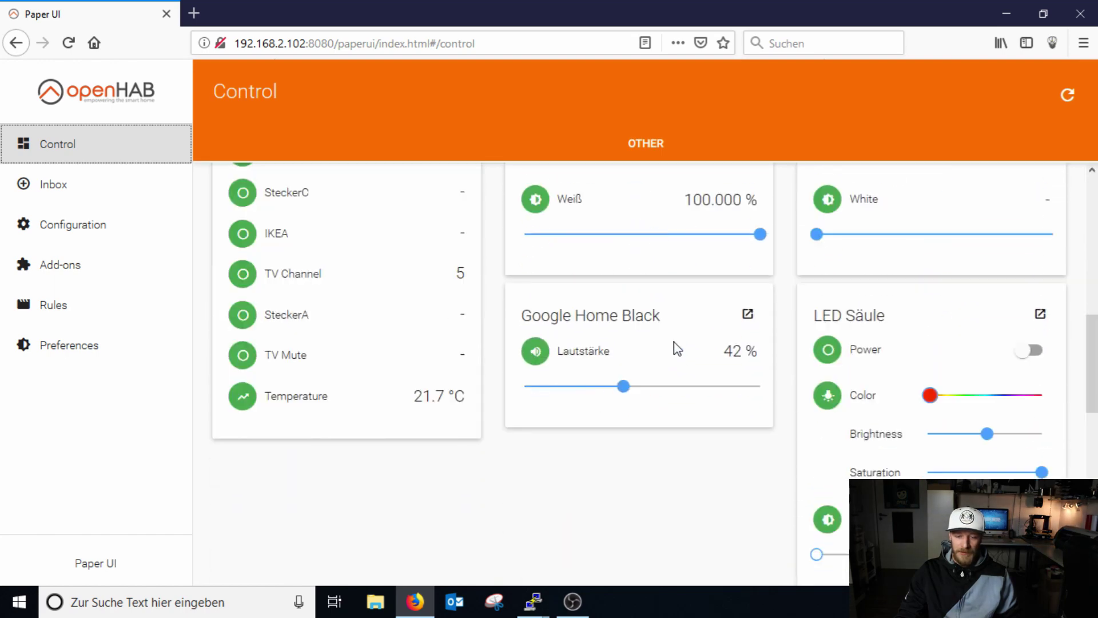
pyautogui.scroll(-3, 676, 336)
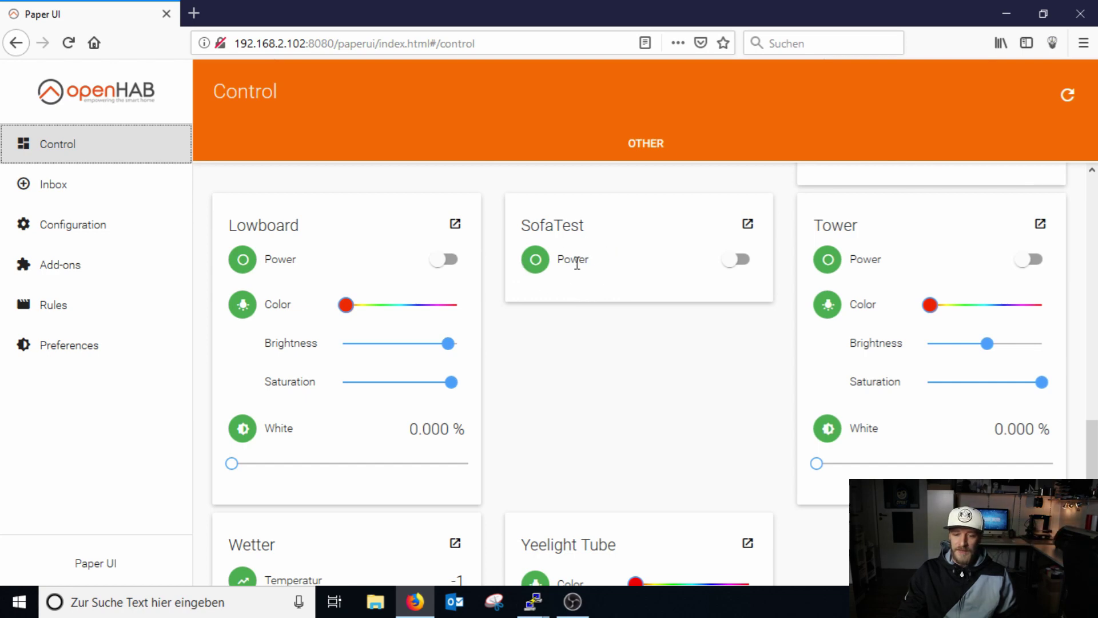
pyautogui.click(739, 259)
pyautogui.click(739, 259)
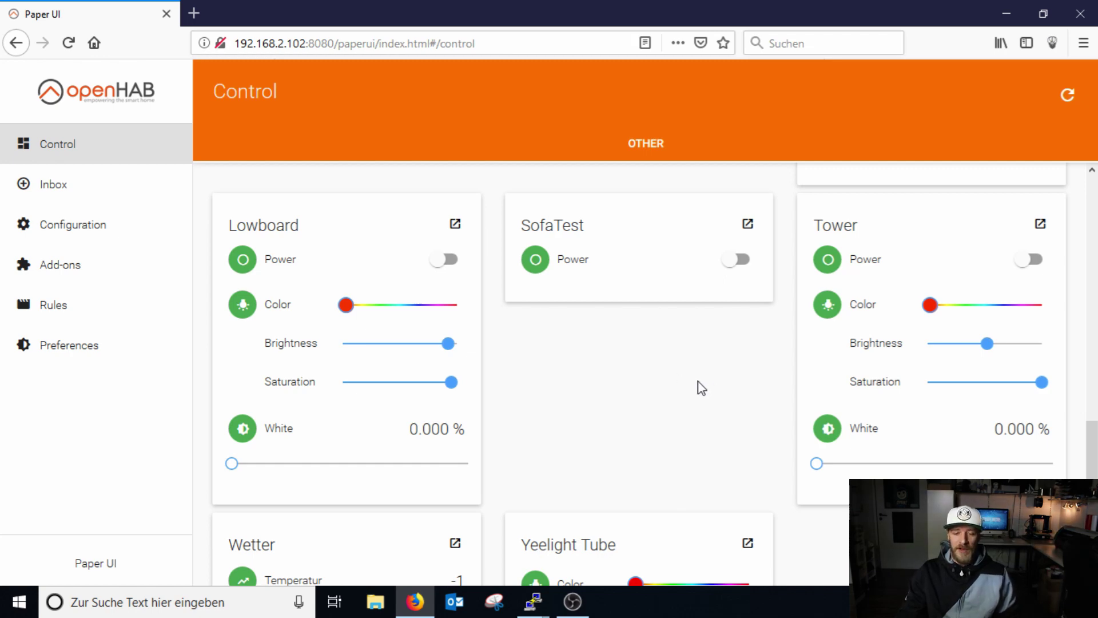
pyautogui.moveTo(1093, 444)
pyautogui.mouseDown()
pyautogui.moveTo(1093, 195)
pyautogui.moveTo(1093, 450)
pyautogui.moveTo(1093, 424)
pyautogui.mouseUp()
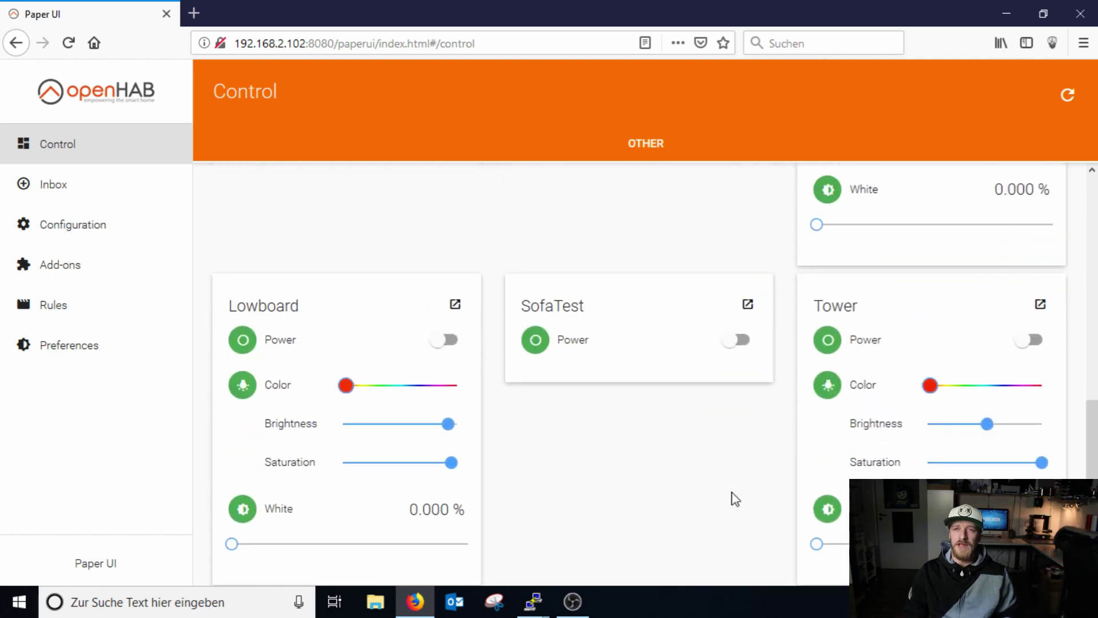